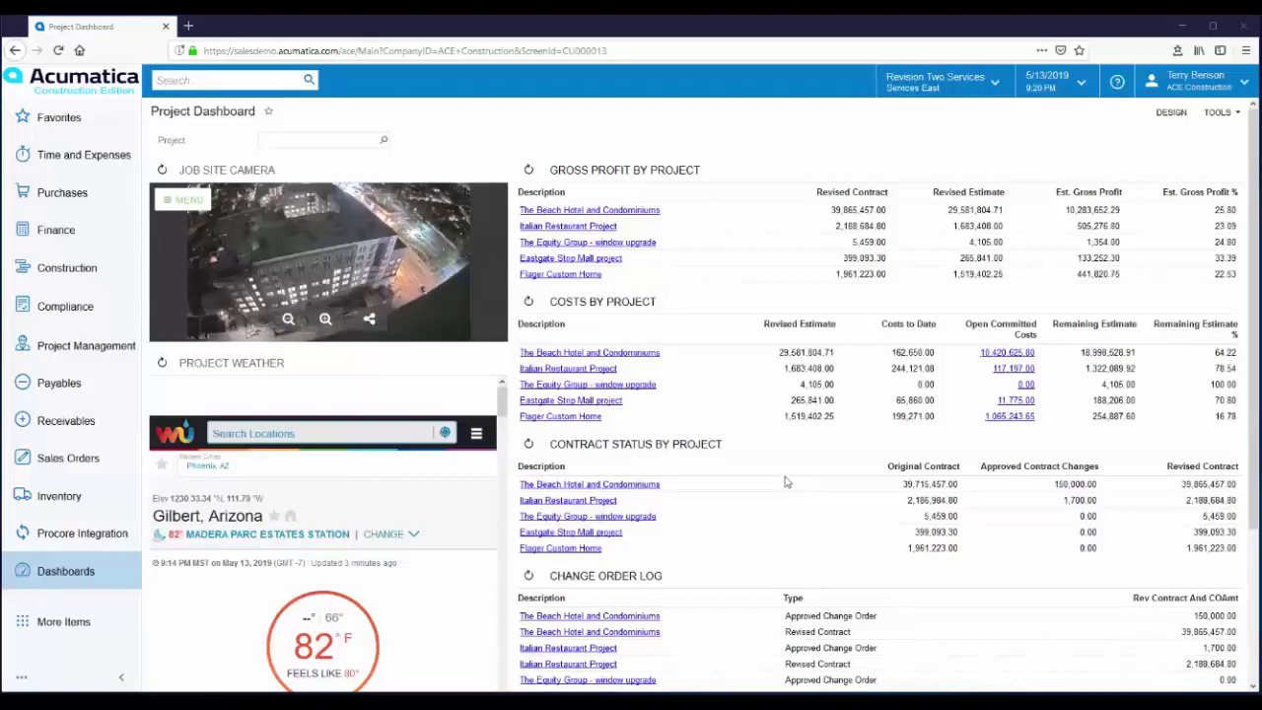
Step: Start a new purchase request with The Equity Group Investors as the requesting customer
{"action": "left_click", "coordinate": [54, 195]}
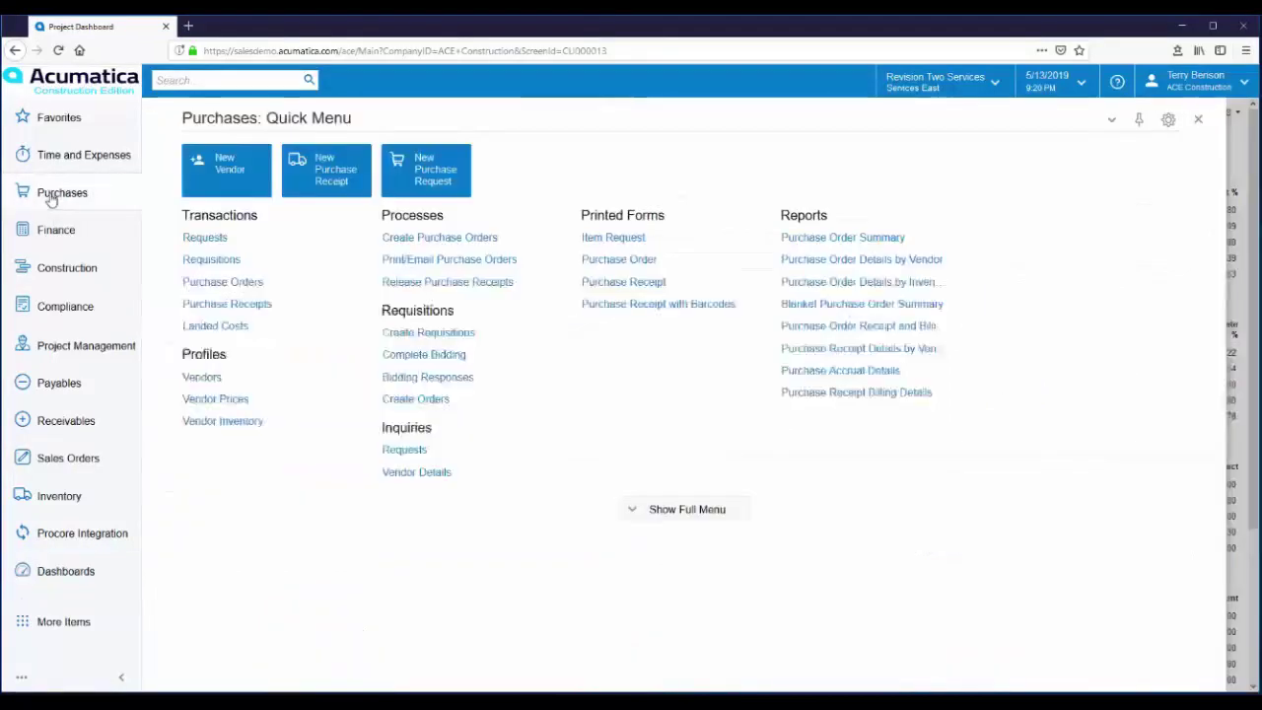
{"action": "left_click", "coordinate": [402, 180]}
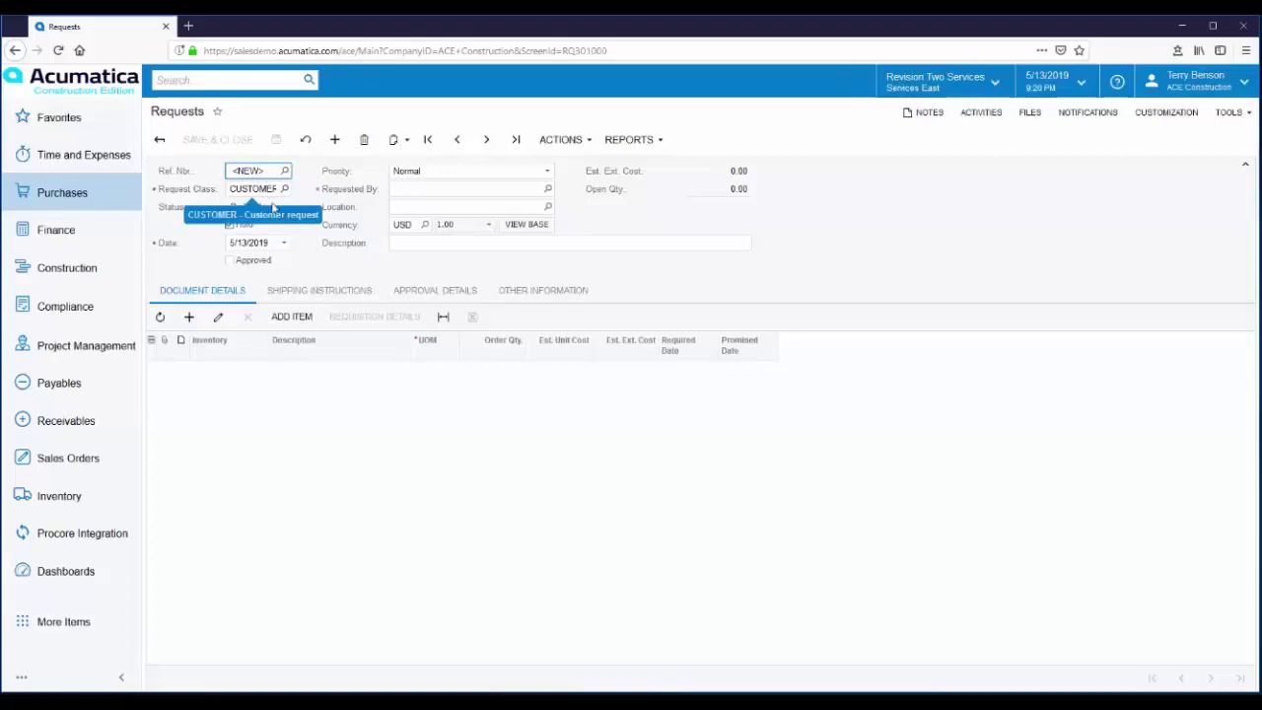
{"action": "left_click", "coordinate": [501, 190]}
{"action": "type", "text": "e"}
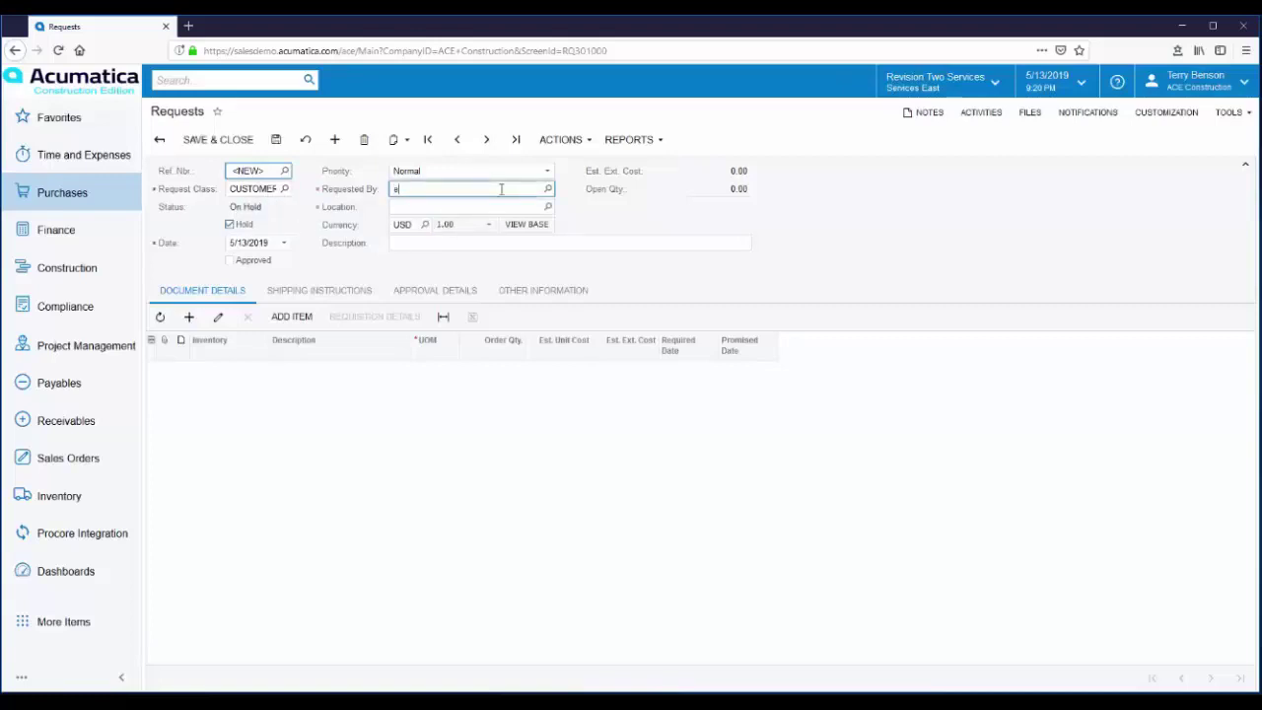
{"action": "type", "text": "q"}
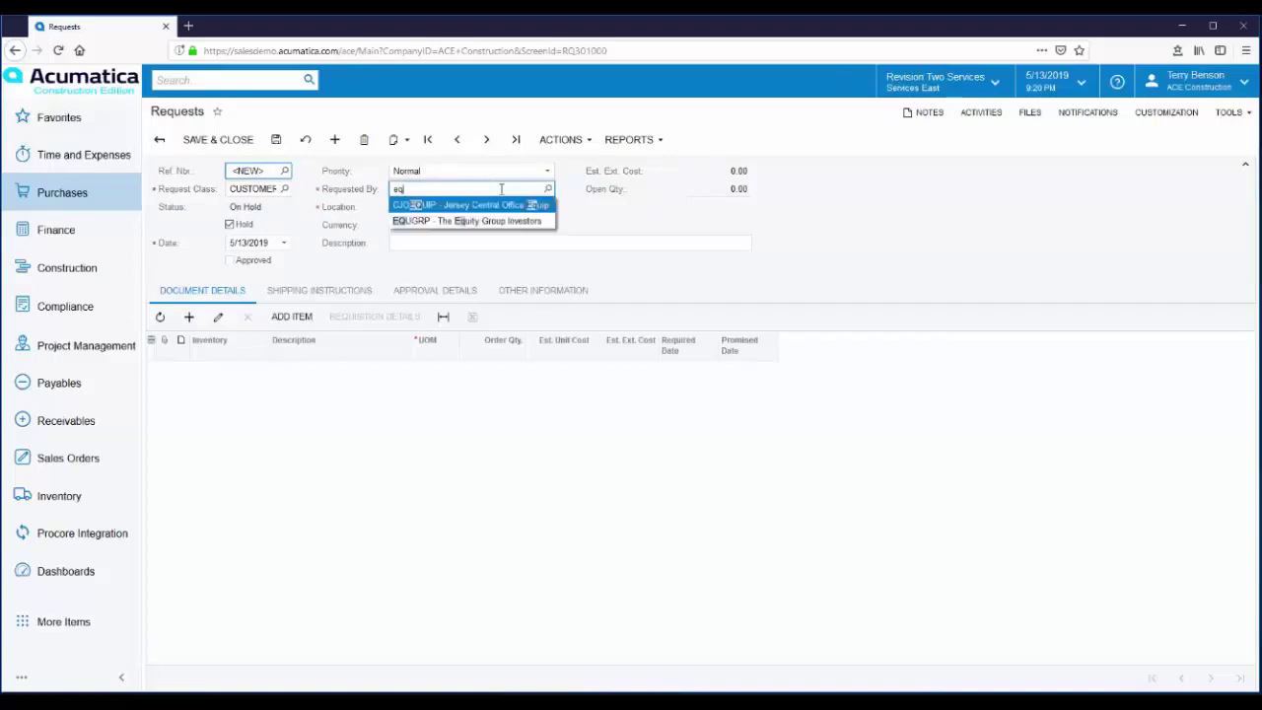
{"action": "type", "text": "ity"}
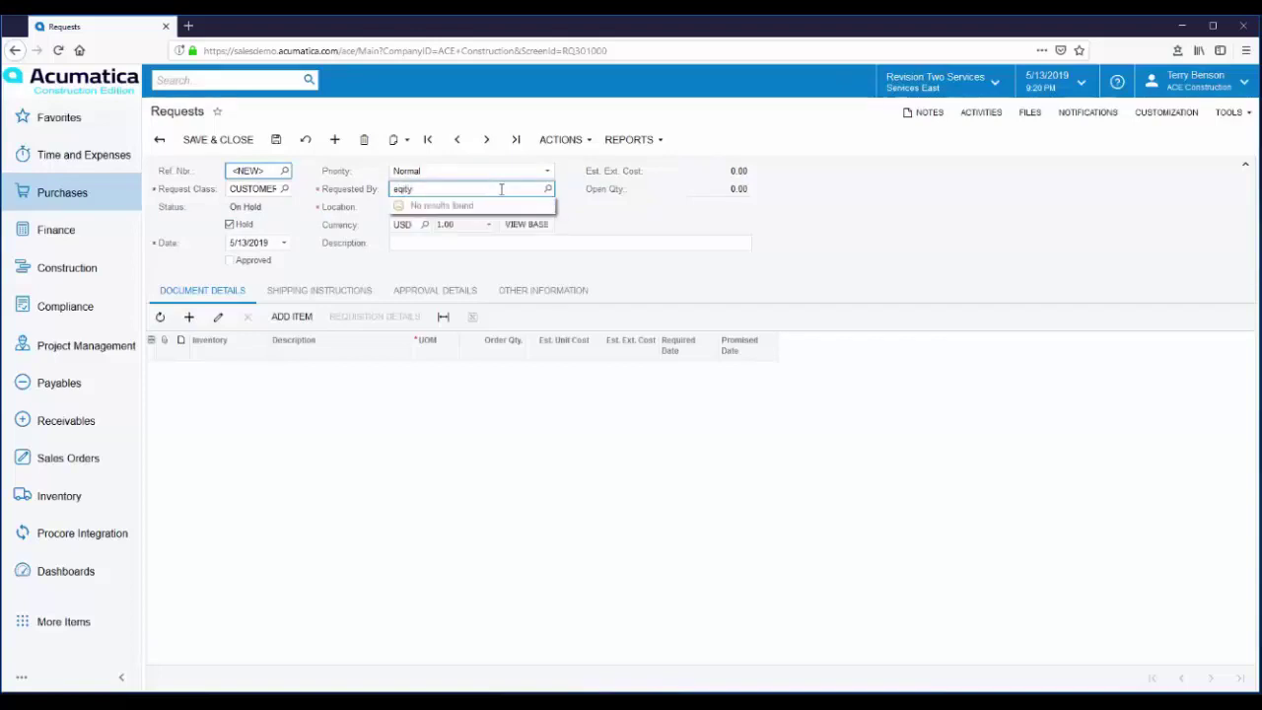
{"action": "type", "text": "\\"}
{"action": "key", "text": "BackSpace"}
{"action": "key", "text": "BackSpace"}
{"action": "key", "text": "BackSpace"}
{"action": "key", "text": "BackSpace"}
{"action": "type", "text": "ui"}
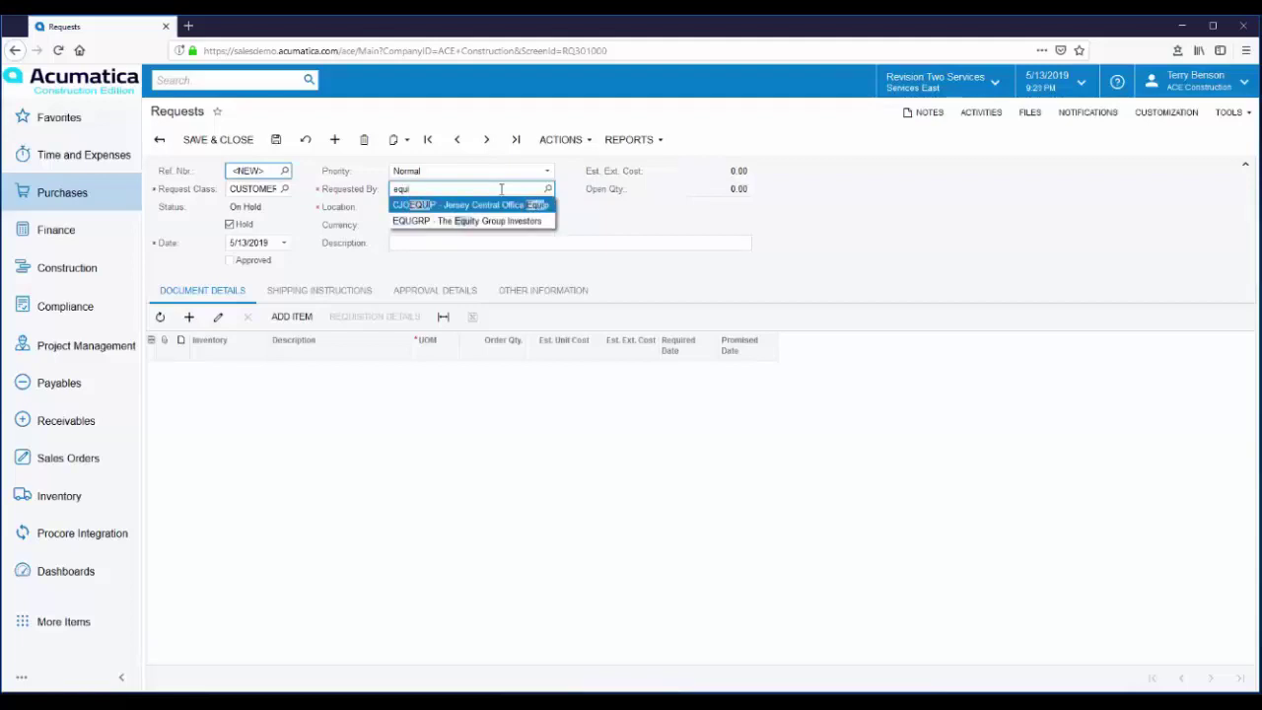
{"action": "left_click", "coordinate": [488, 220]}
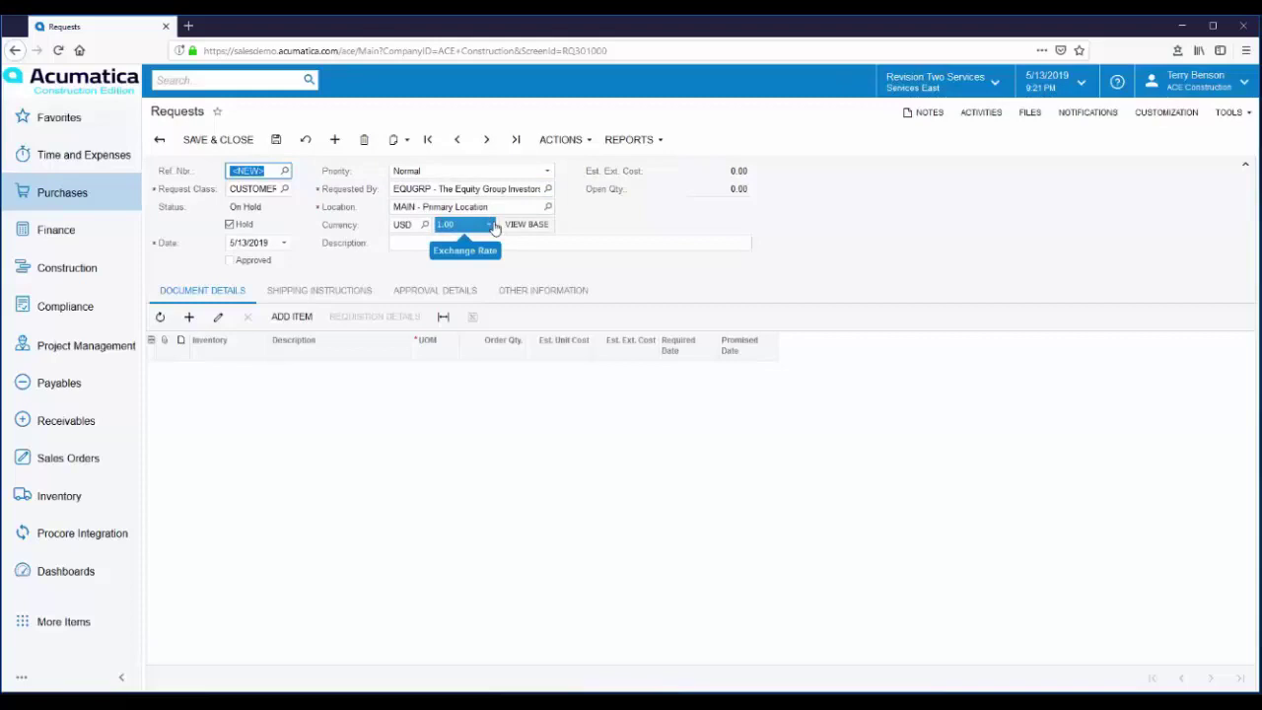
Step: Describe the request as "Materials for job 1002HOTEL"
{"action": "left_click", "coordinate": [412, 244]}
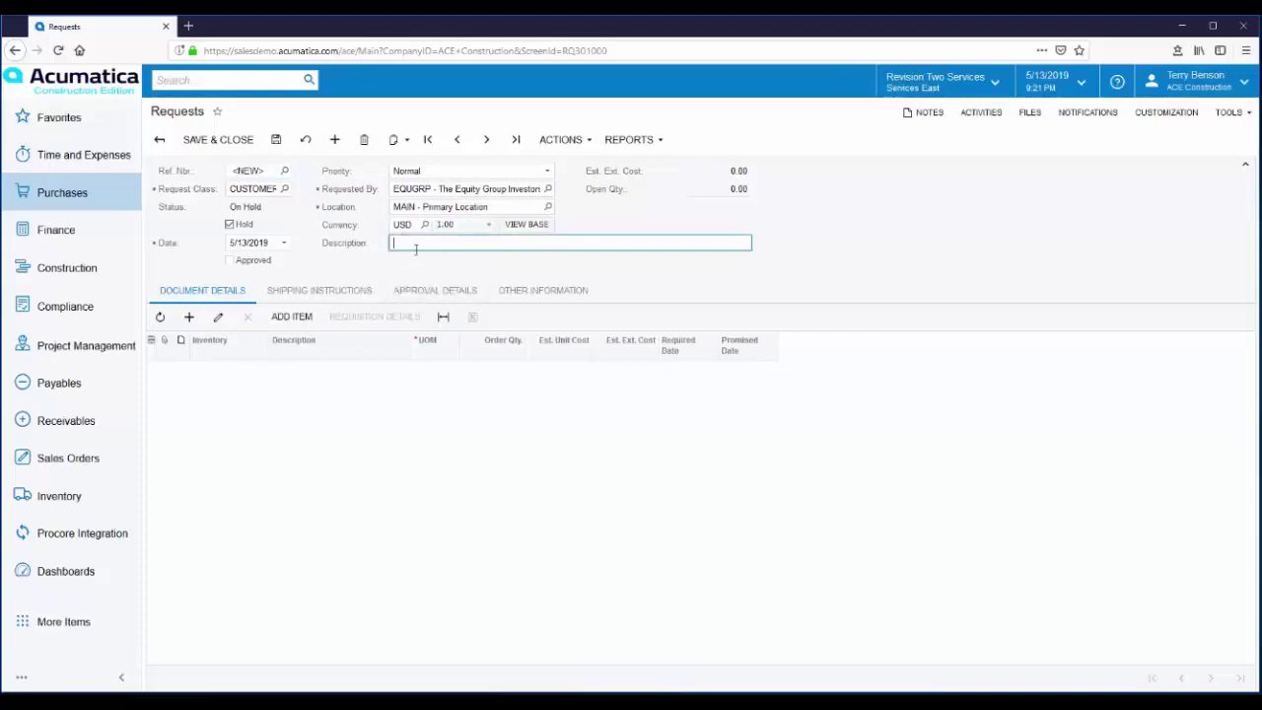
{"action": "type", "text": "Ma"}
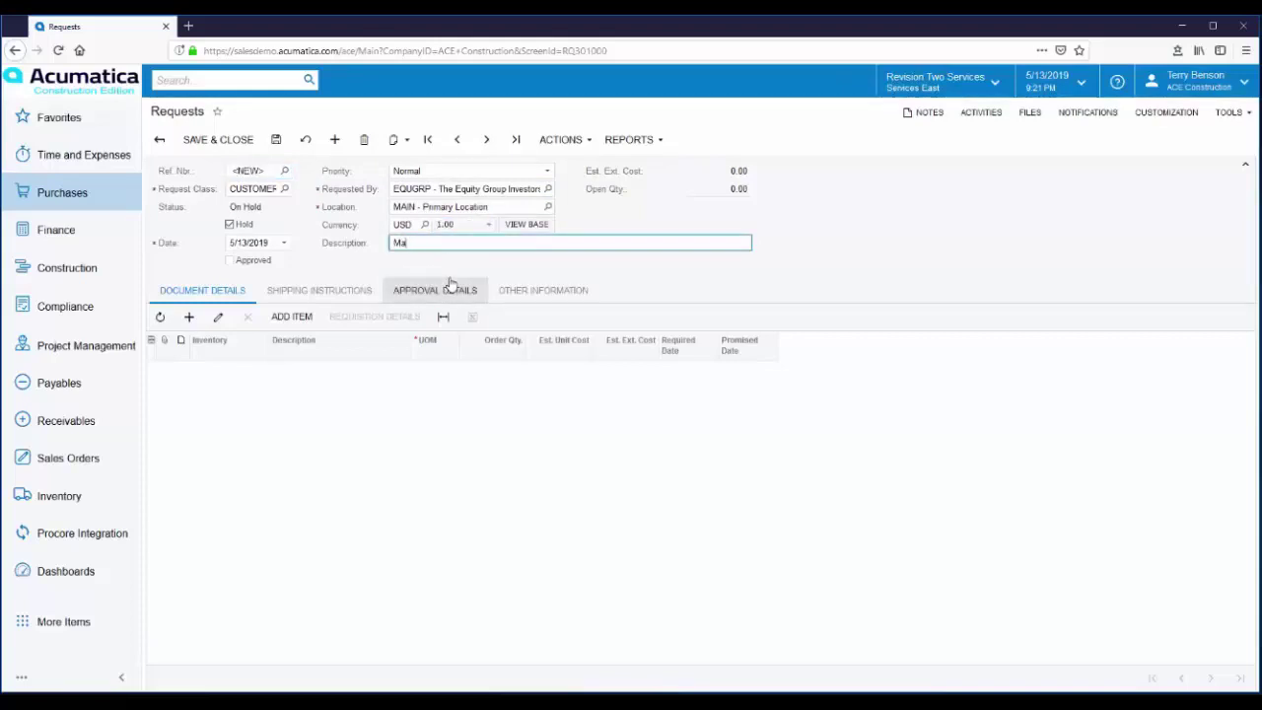
{"action": "type", "text": "terials f"}
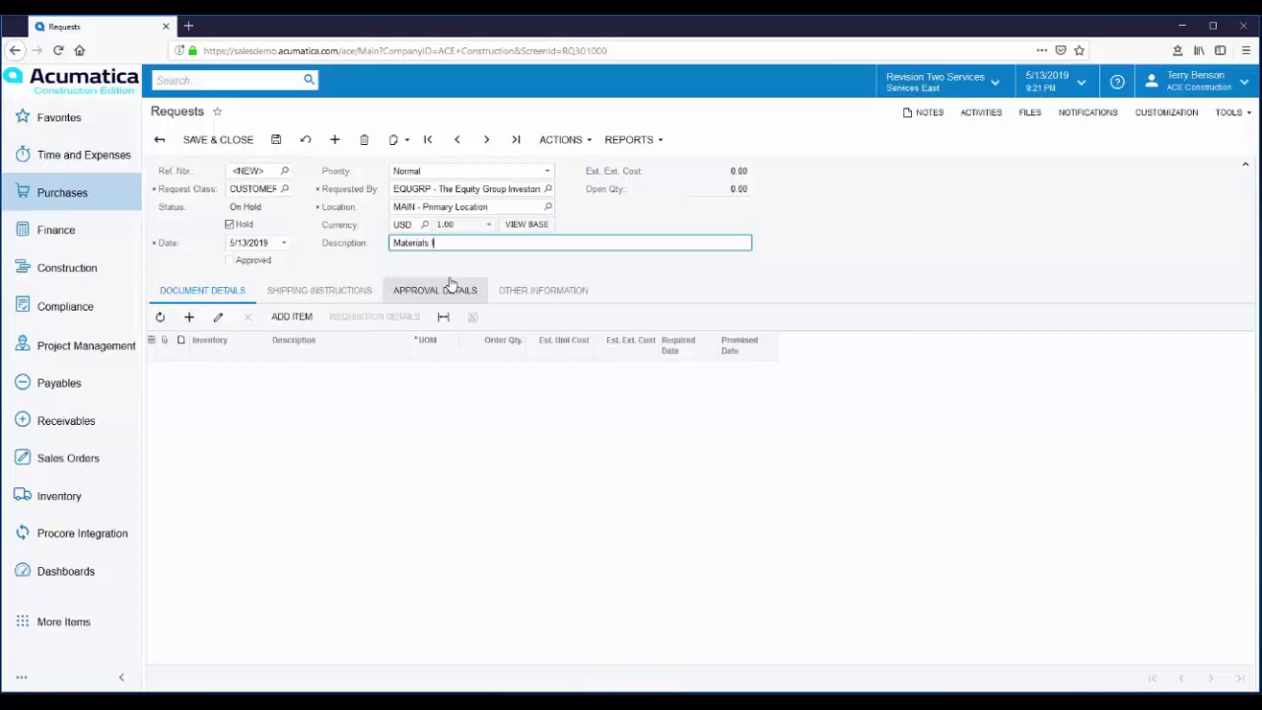
{"action": "type", "text": "or job 1002HOTEL"}
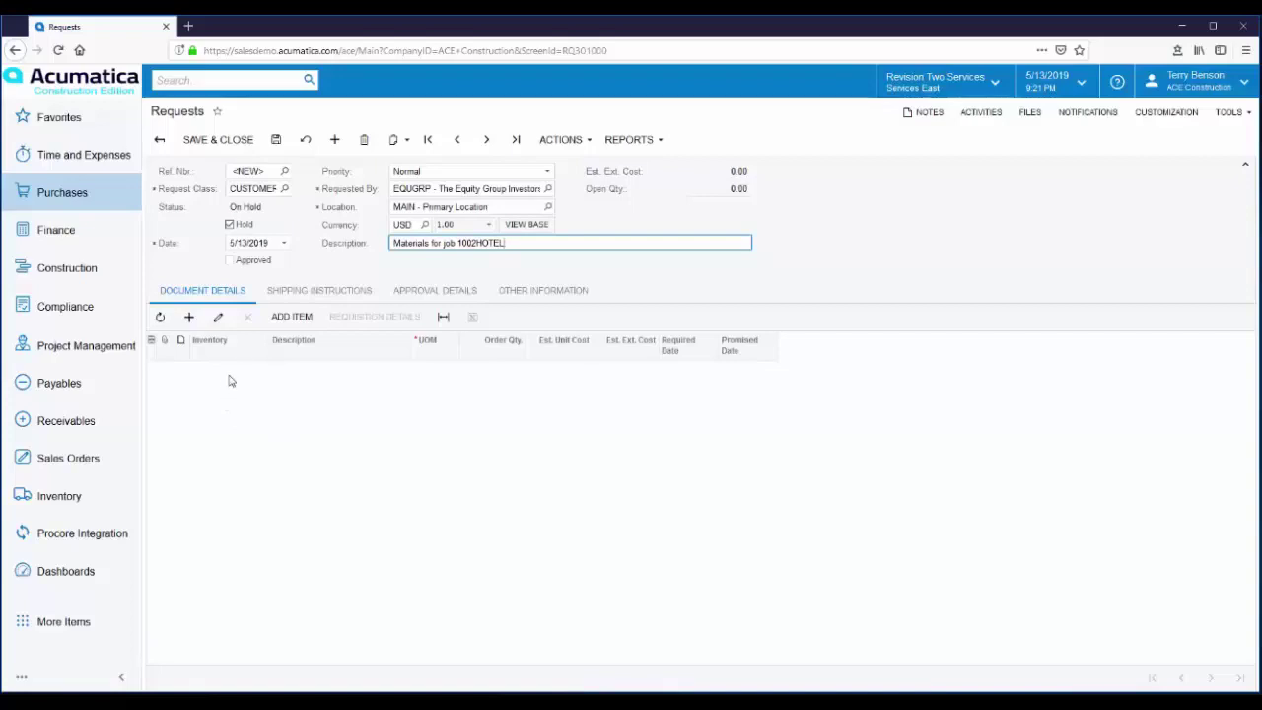
Step: Add inventory item 03-02-07 (EDGE FORMS, 2" X 8") to the request with an order quantity of 5,000
{"action": "left_click", "coordinate": [188, 317]}
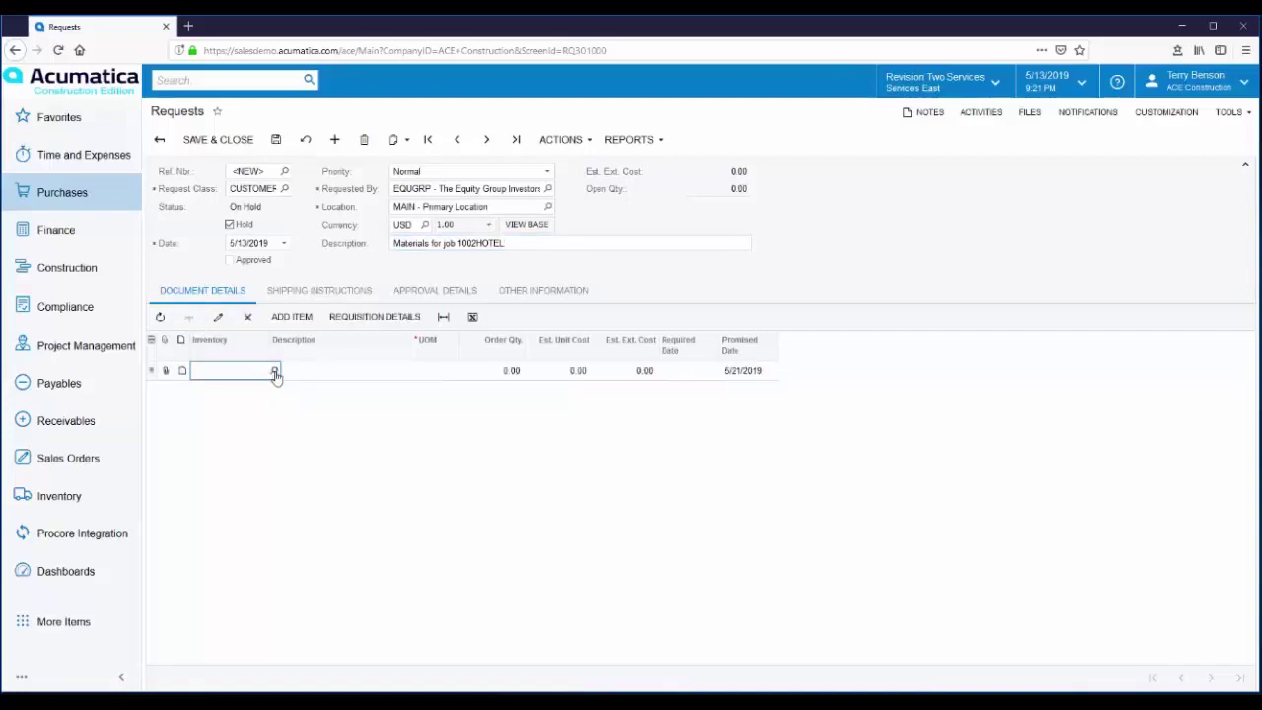
{"action": "left_click", "coordinate": [274, 370]}
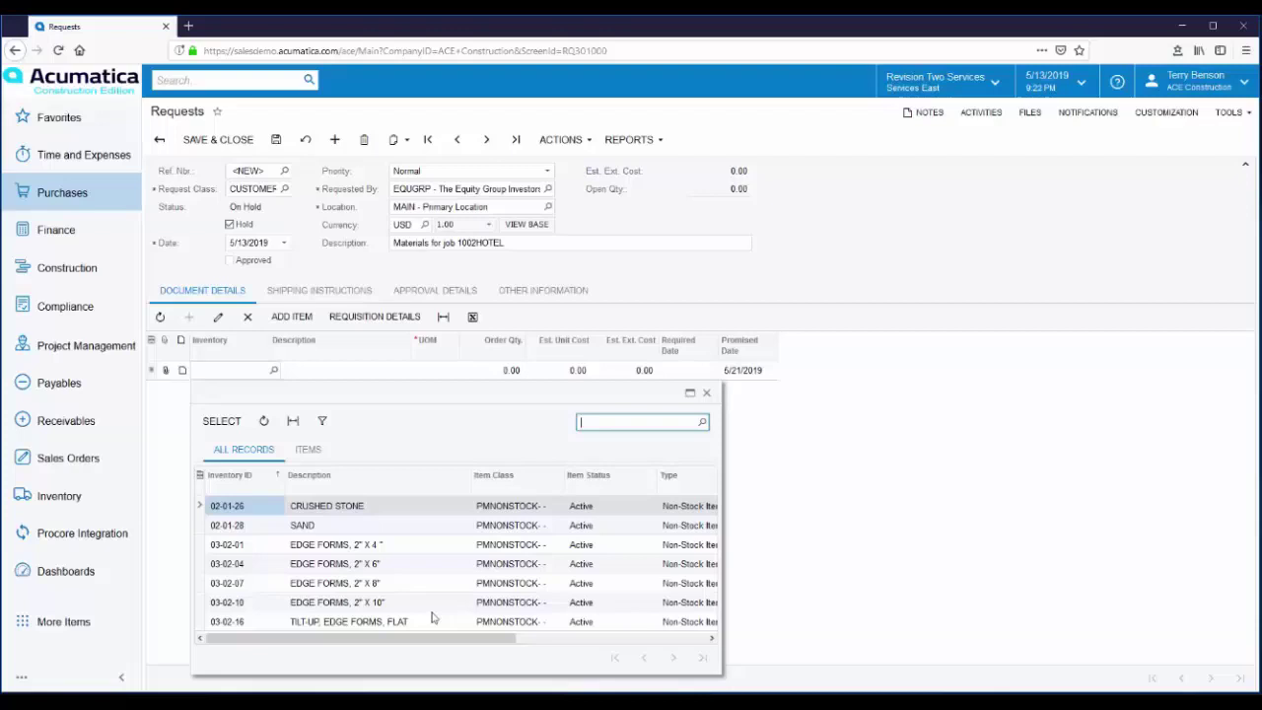
{"action": "double_click", "coordinate": [339, 586]}
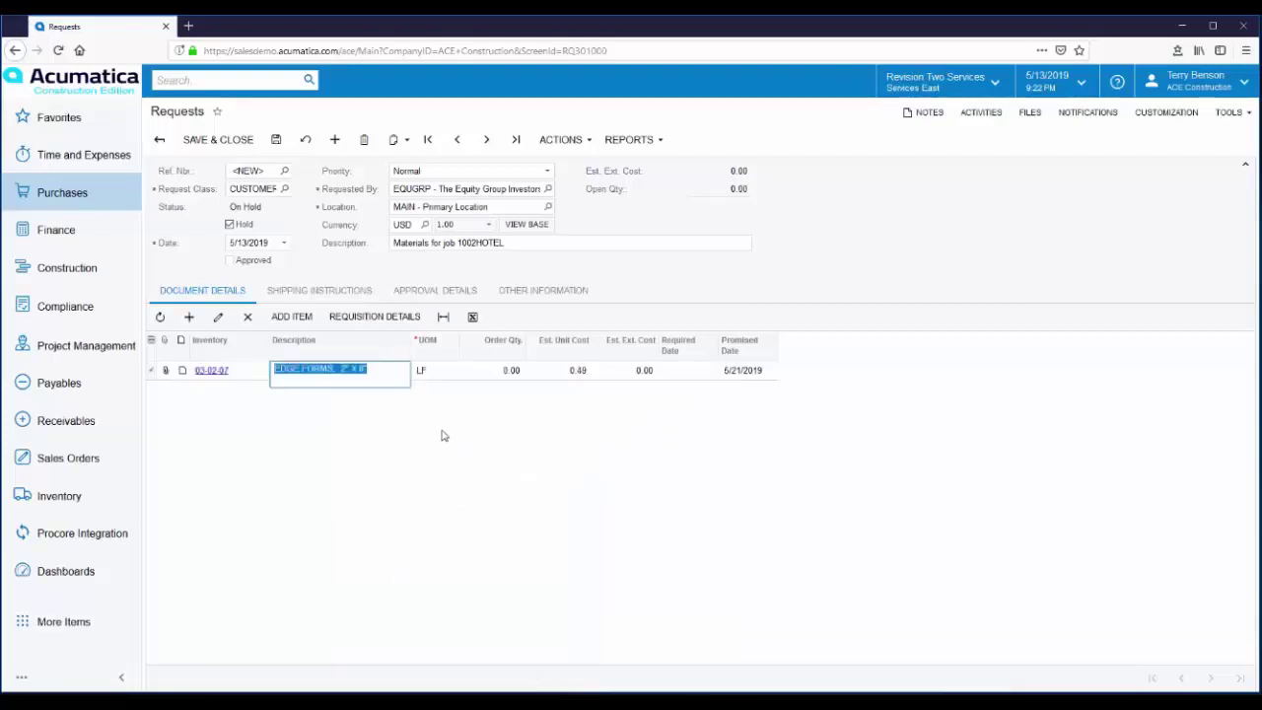
{"action": "left_click", "coordinate": [506, 374]}
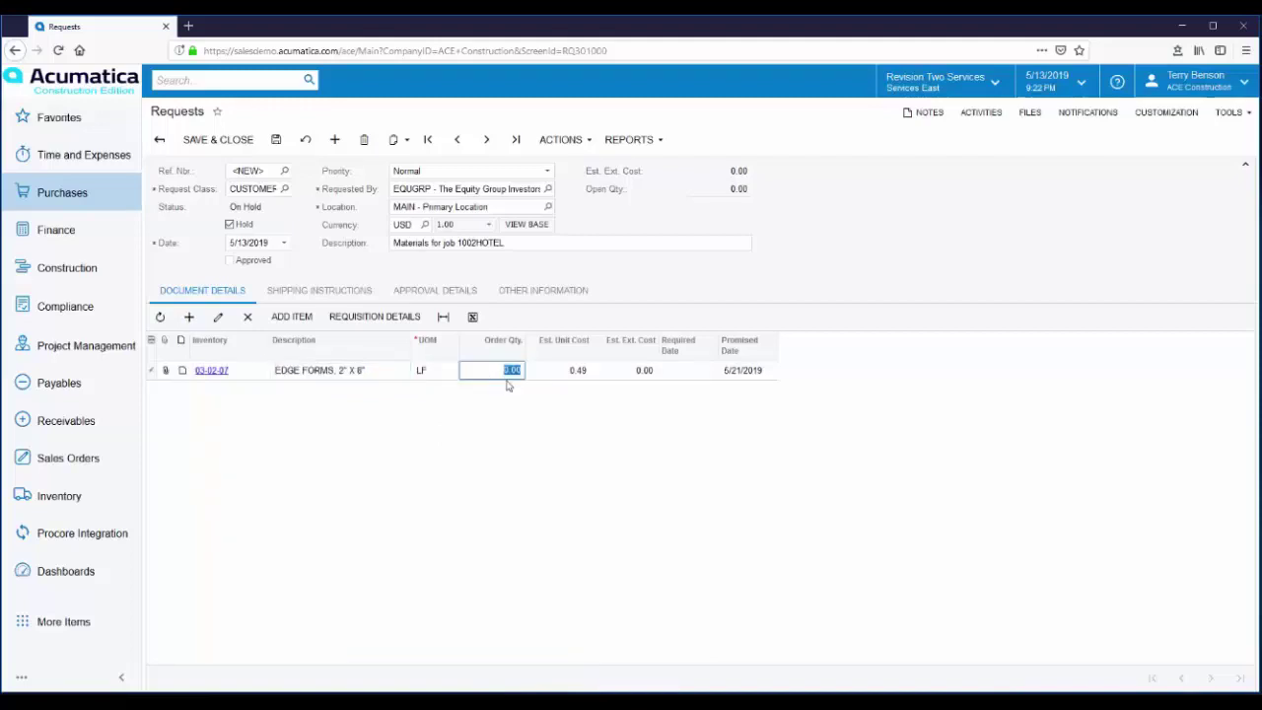
{"action": "type", "text": "5,00"}
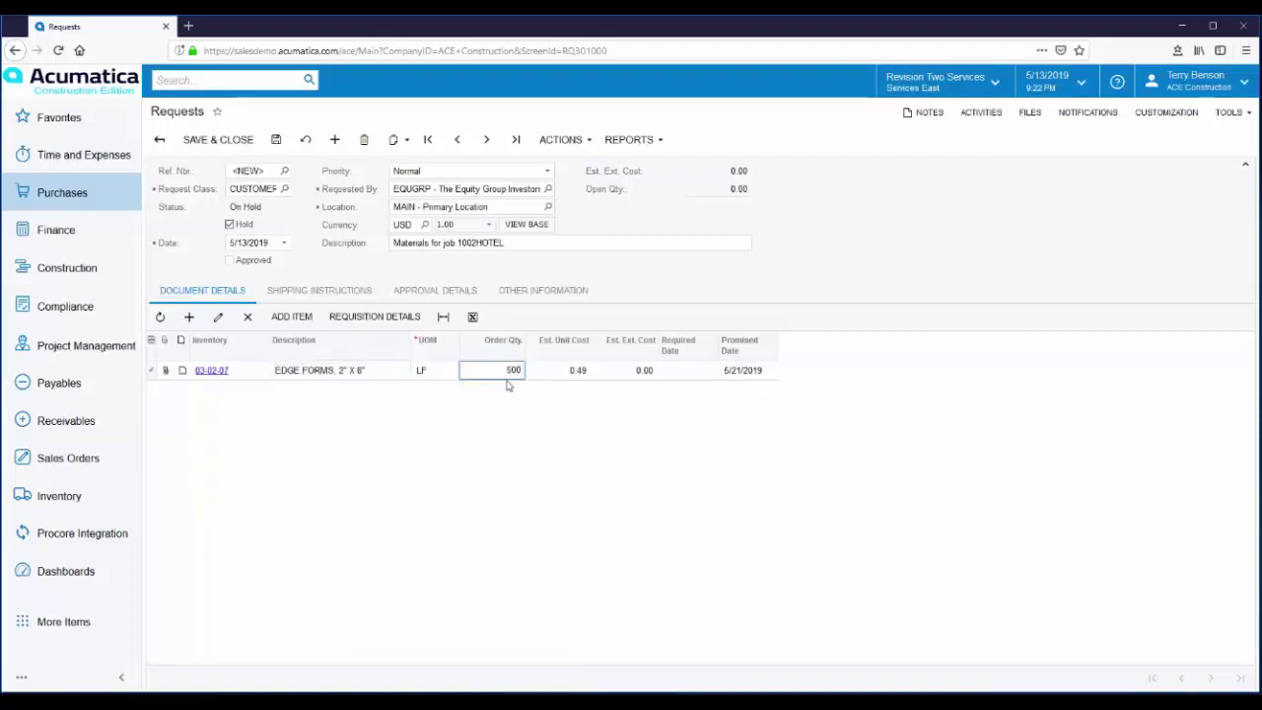
{"action": "type", "text": "0"}
{"action": "key", "text": "Tab"}
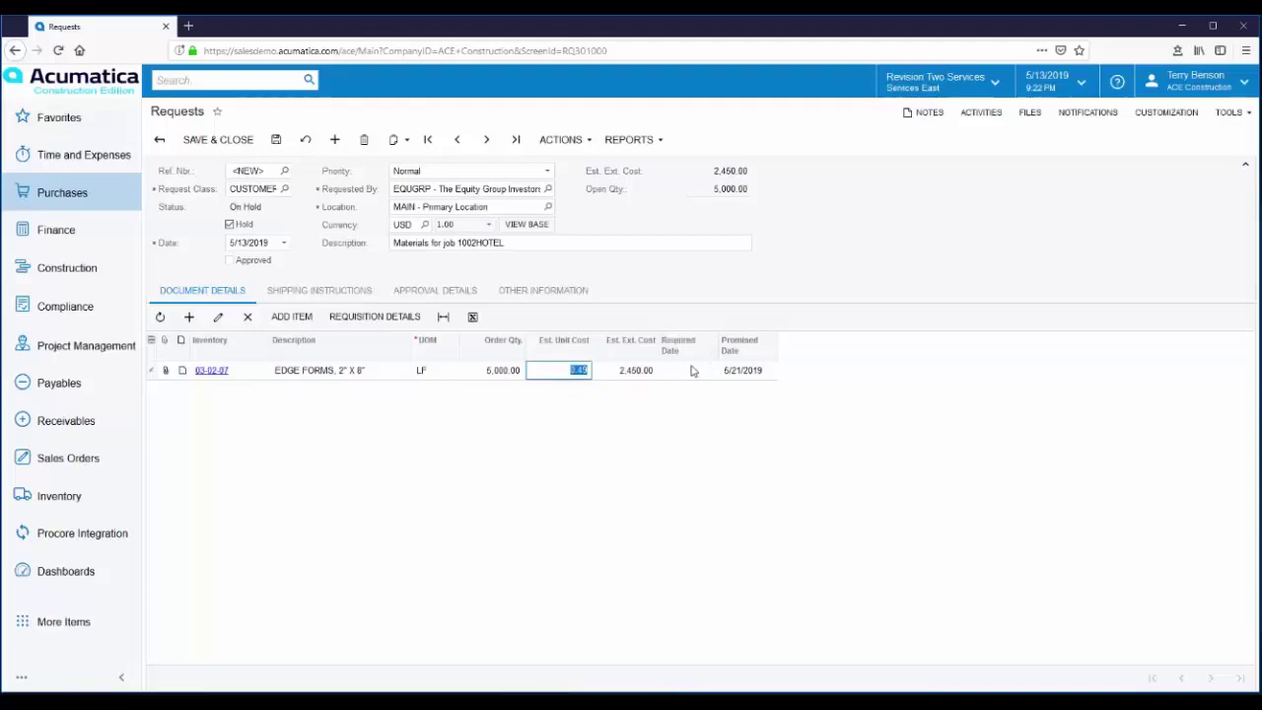
Step: Set the required date of the edge forms line to 5/27/2019
{"action": "left_click", "coordinate": [687, 374]}
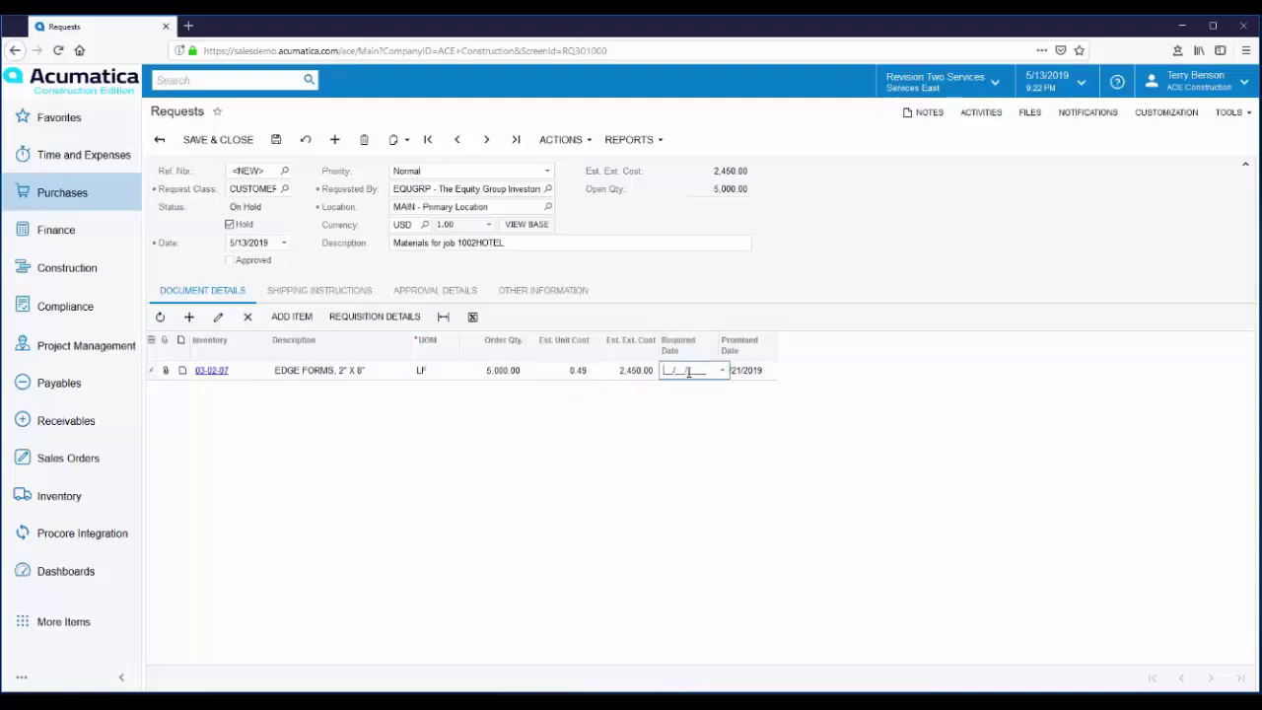
{"action": "left_click", "coordinate": [720, 369]}
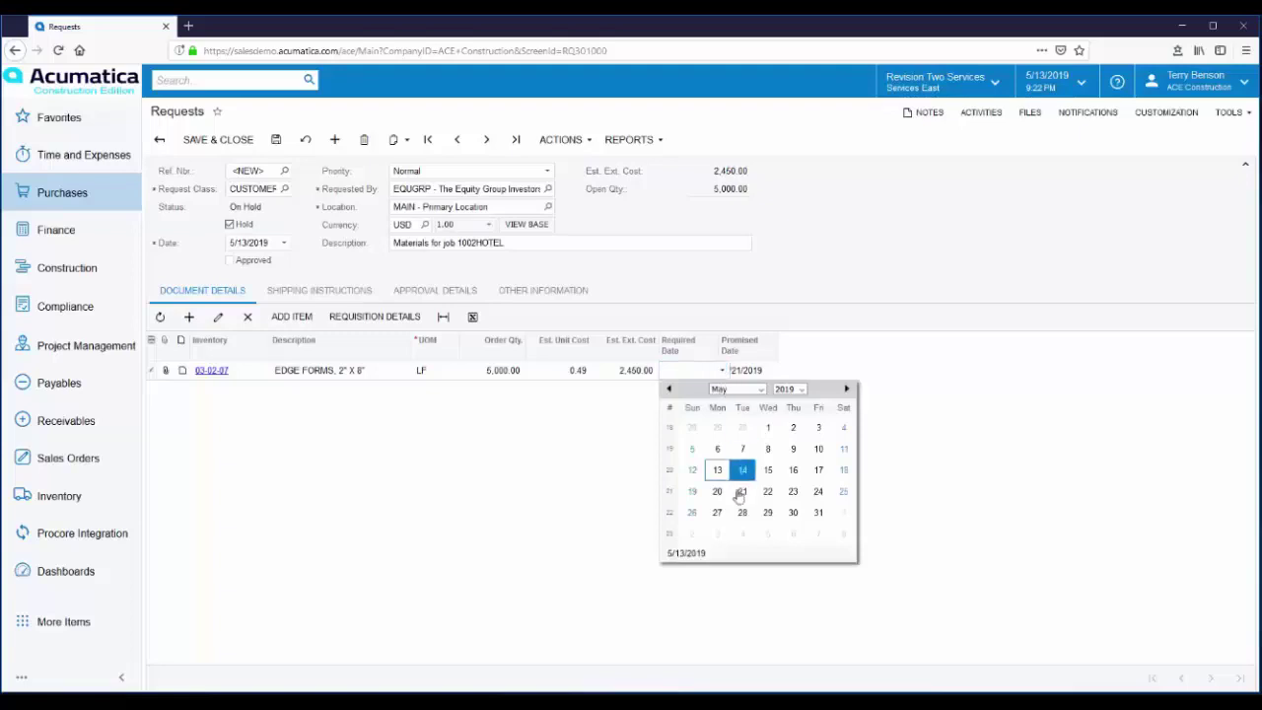
{"action": "left_click", "coordinate": [717, 511]}
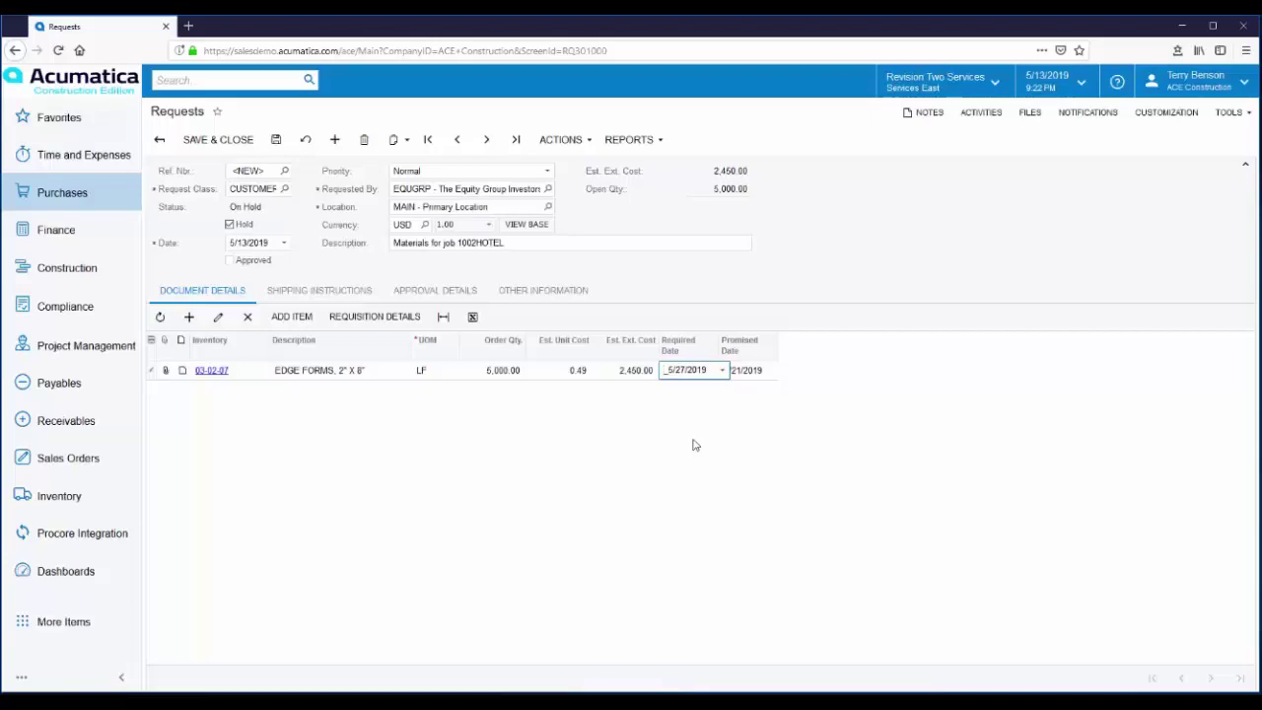
{"action": "left_click", "coordinate": [581, 375]}
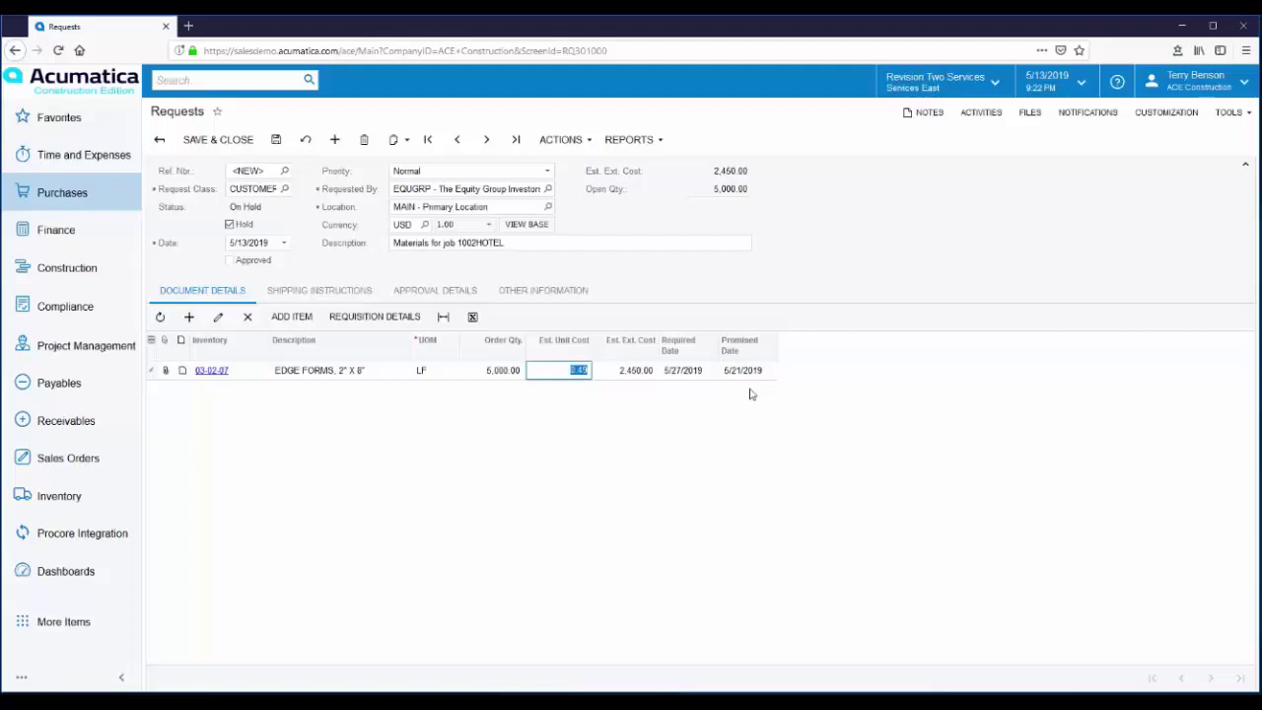
Step: Set the request's shipping location to NJ, the hotel jobsite
{"action": "left_click", "coordinate": [305, 292]}
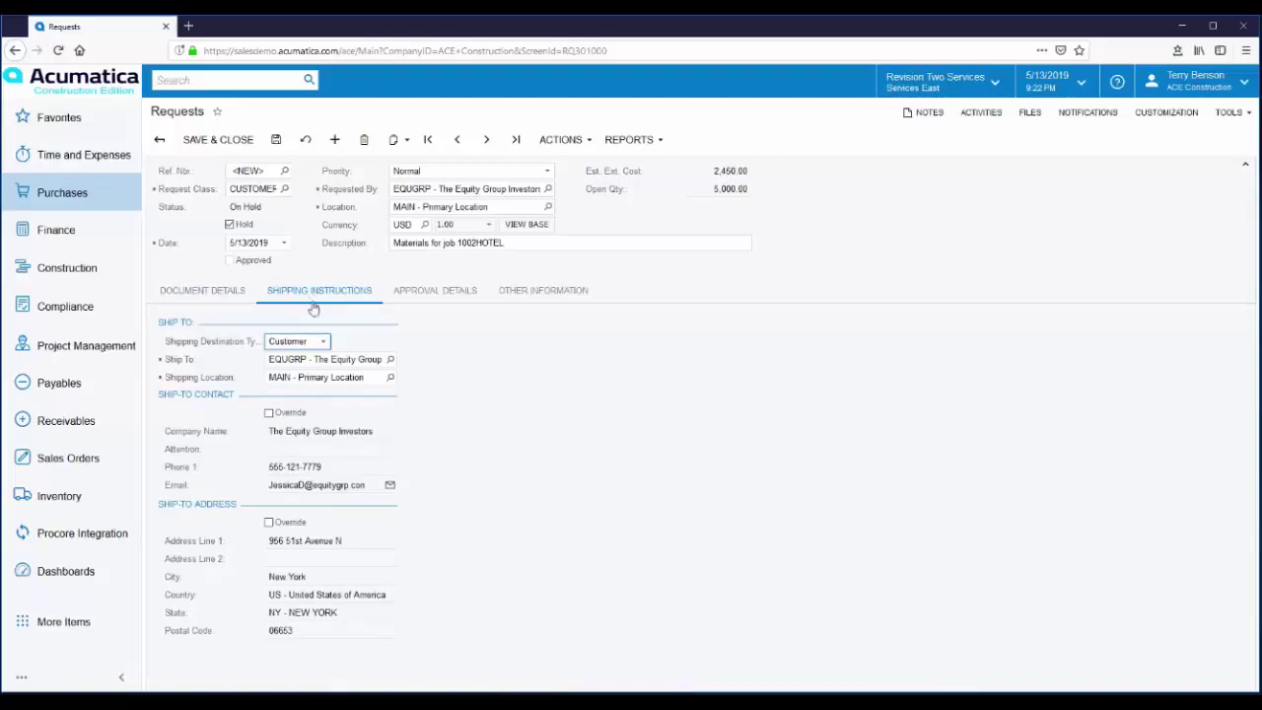
{"action": "left_click", "coordinate": [390, 379]}
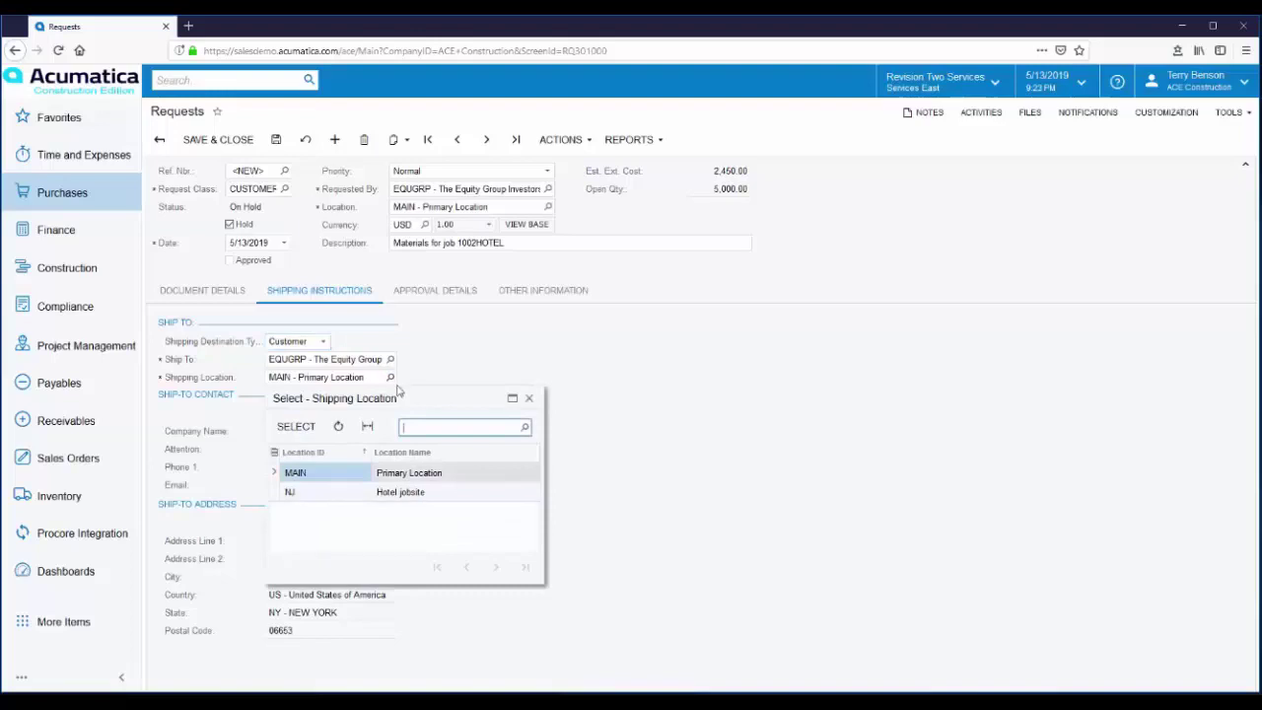
{"action": "double_click", "coordinate": [341, 496]}
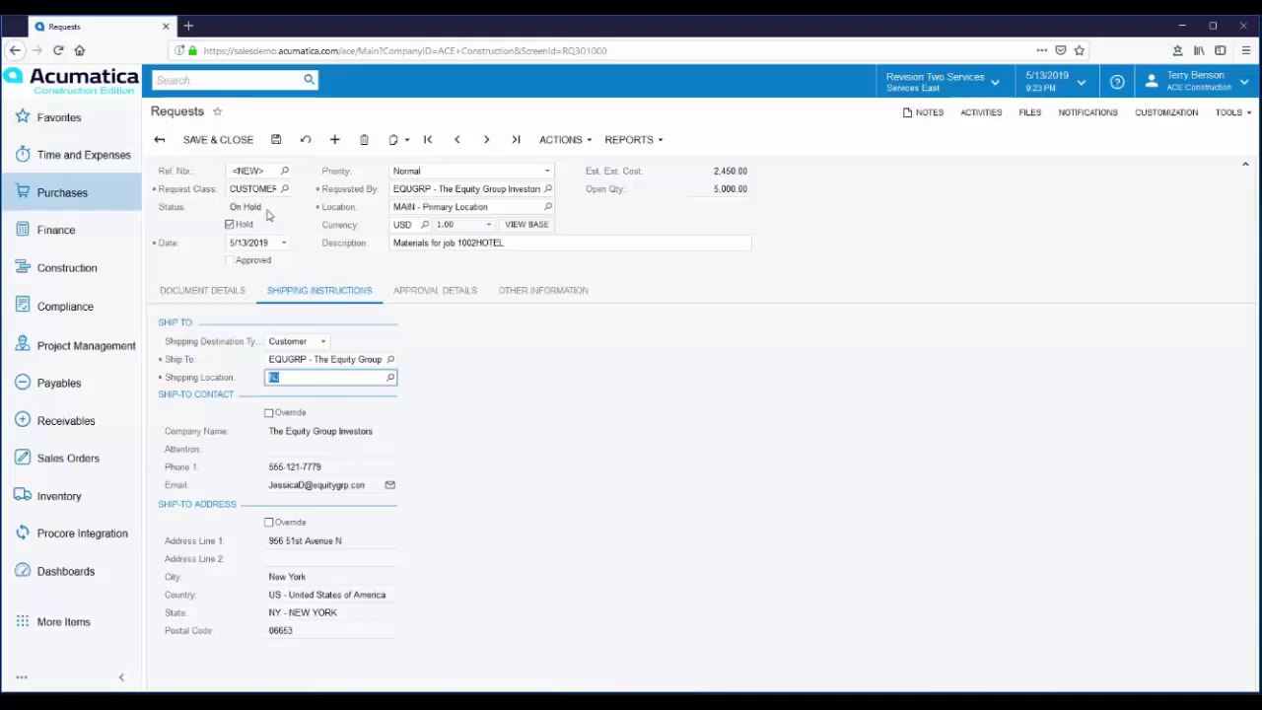
Step: Take the purchase request off hold and save it
{"action": "left_click", "coordinate": [230, 225]}
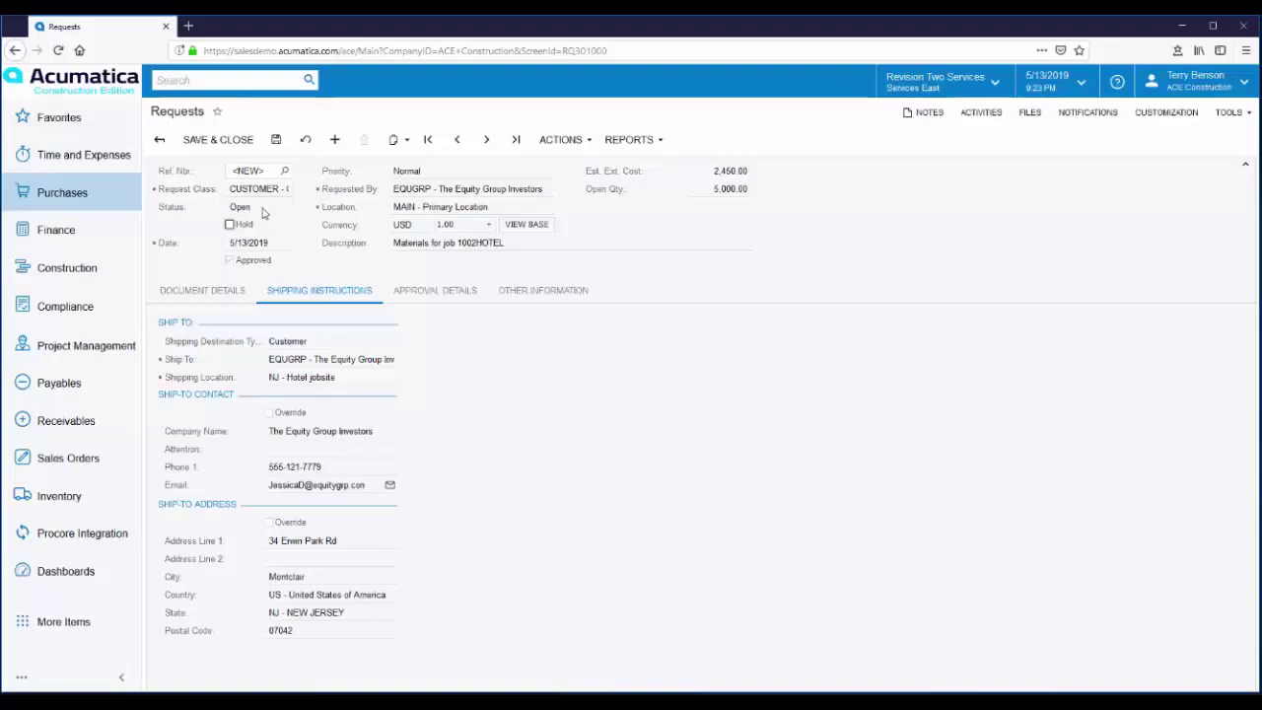
{"action": "left_click", "coordinate": [278, 141]}
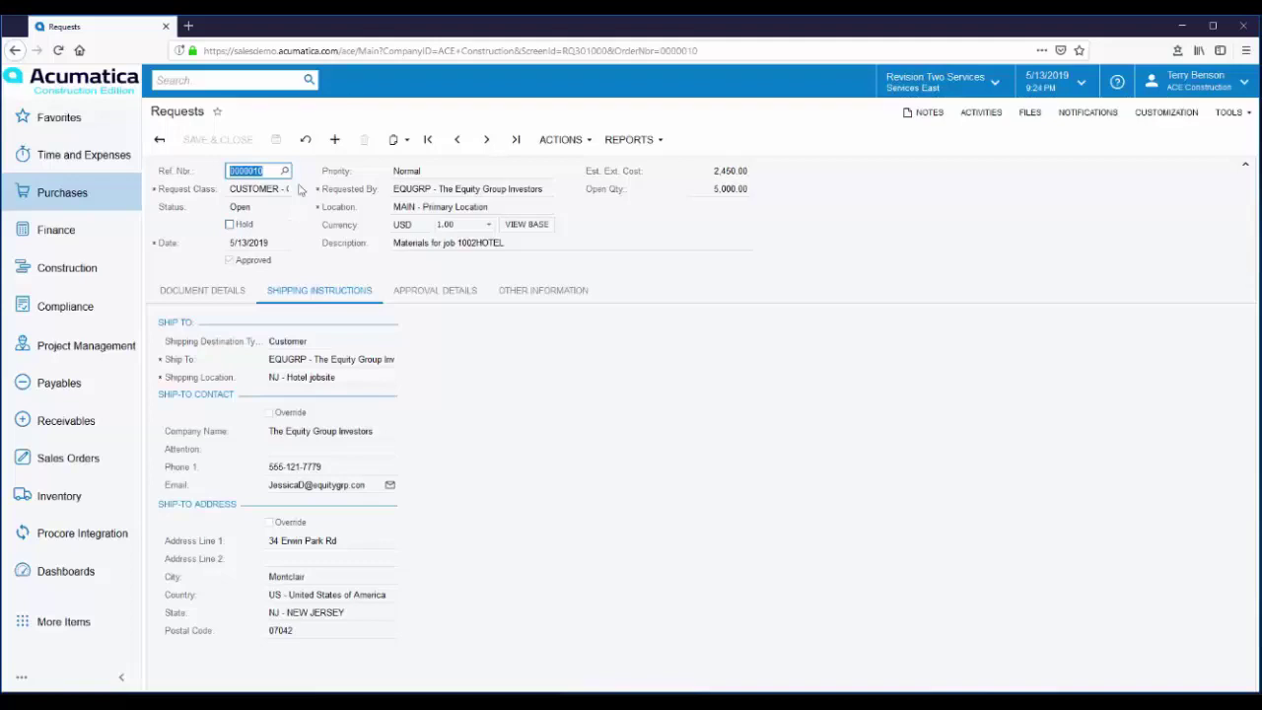
Step: Create a requisition from only the 5/13/2019 request line for the edge forms
{"action": "left_click", "coordinate": [61, 195]}
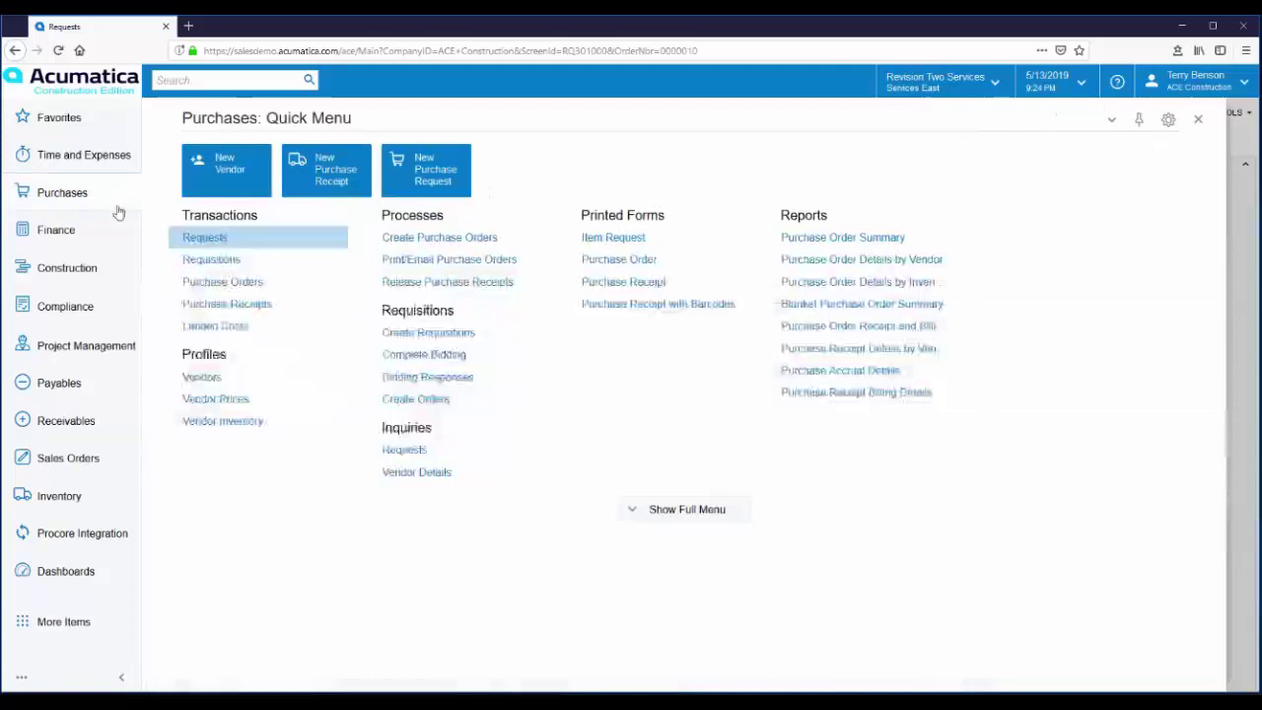
{"action": "left_click", "coordinate": [418, 335]}
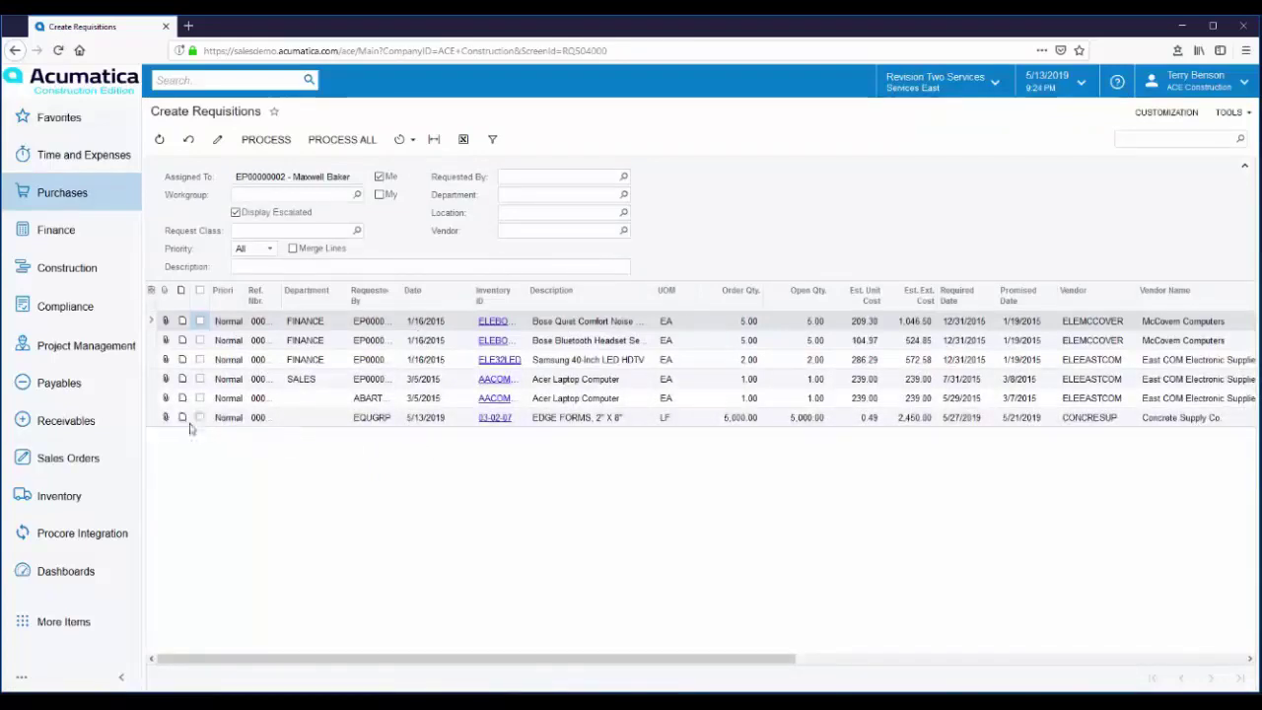
{"action": "left_click", "coordinate": [200, 417]}
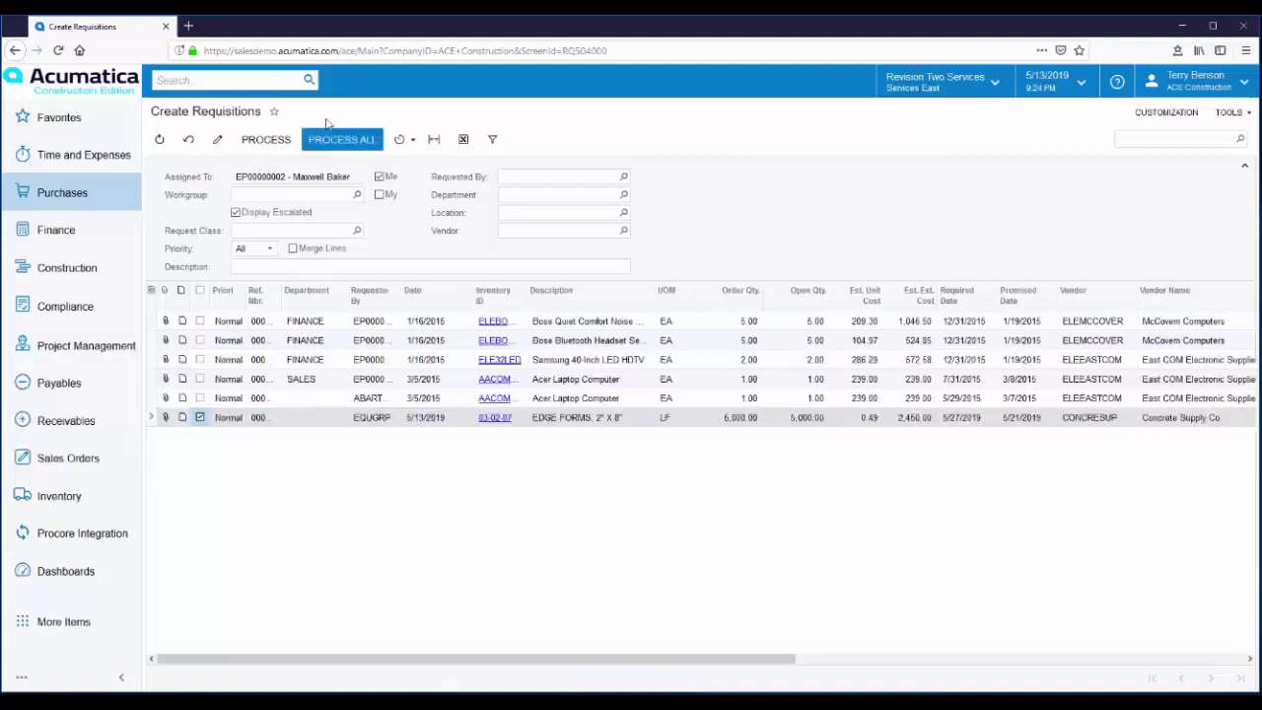
{"action": "left_click", "coordinate": [258, 144]}
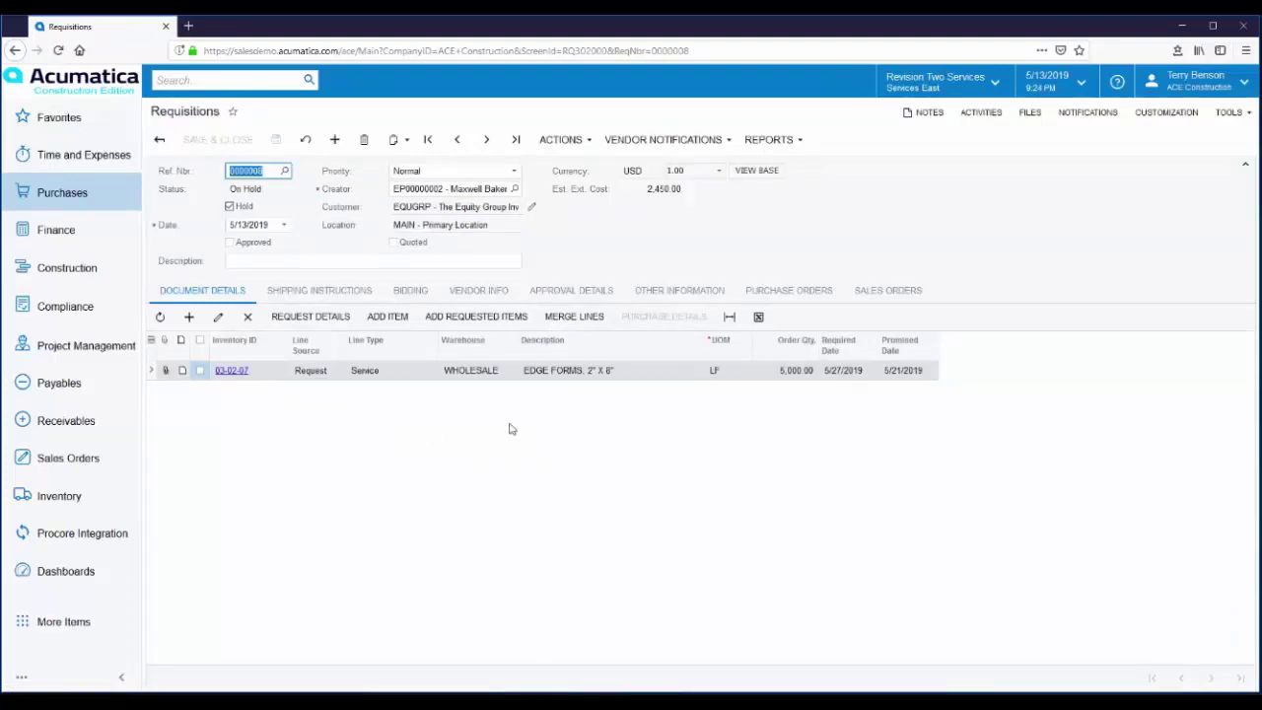
Step: Take the requisition off hold, check its bidding details and mark it as quoted
{"action": "left_click", "coordinate": [229, 206]}
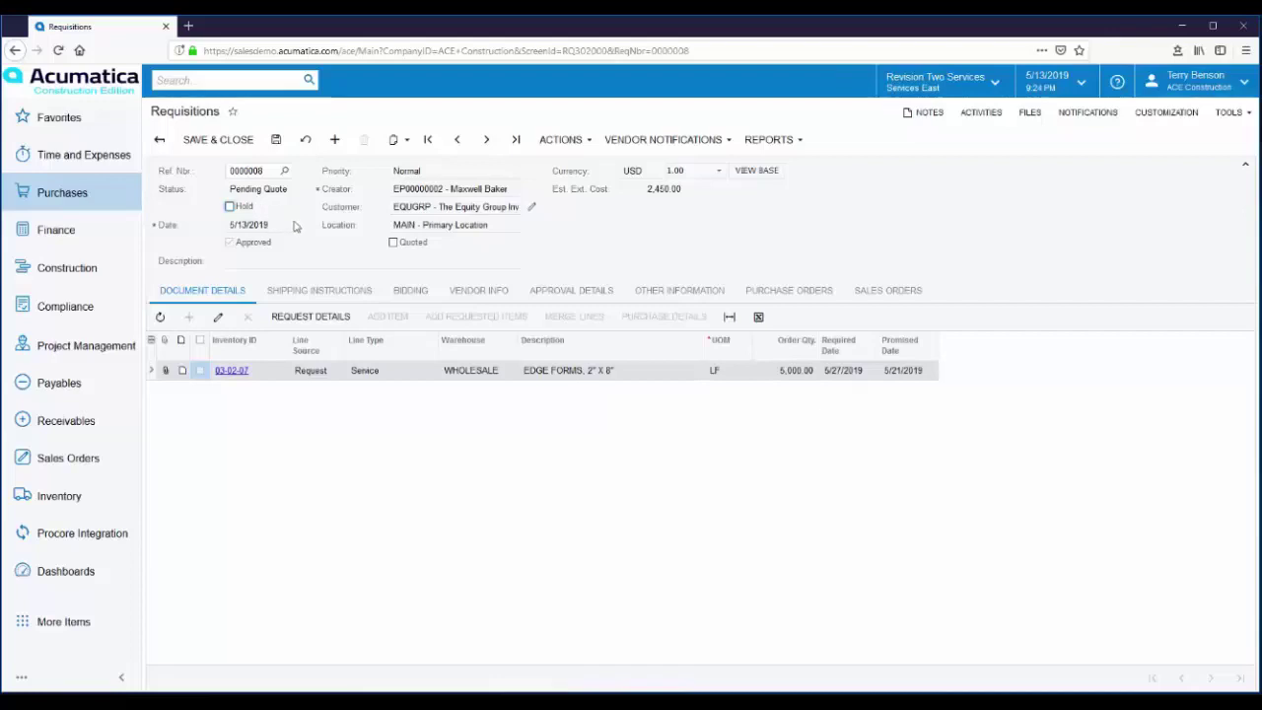
{"action": "left_click", "coordinate": [410, 291]}
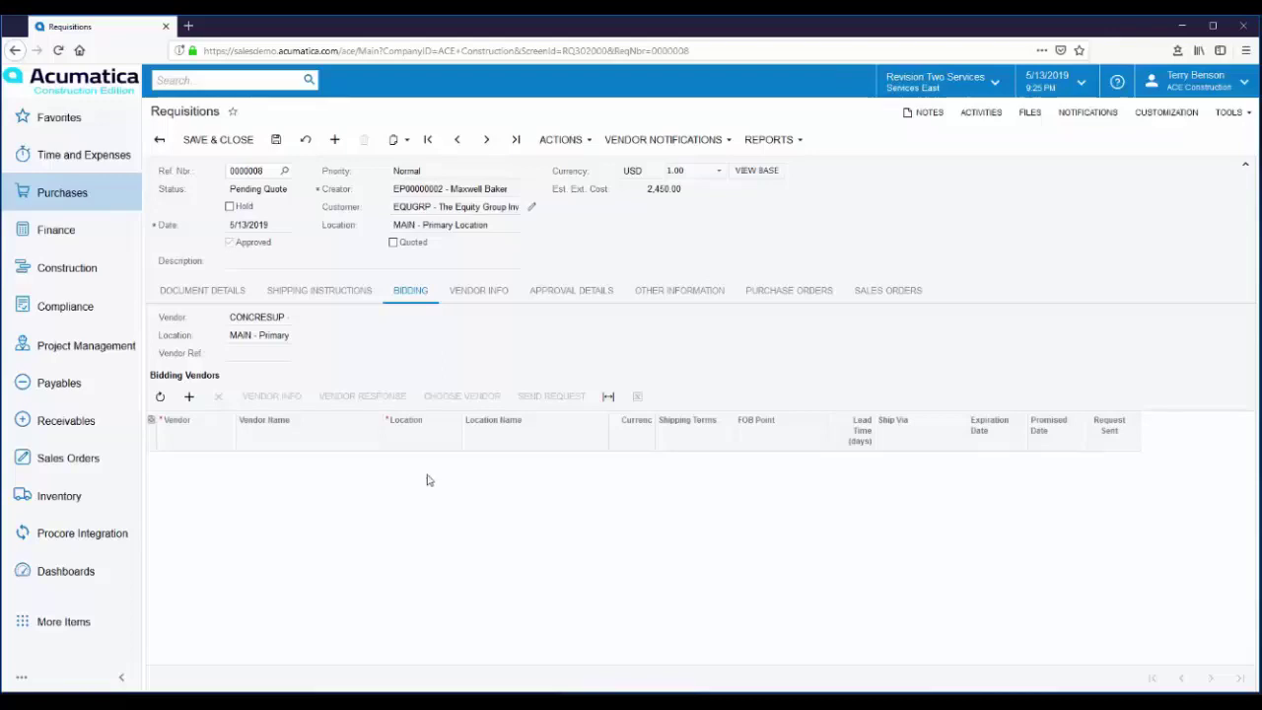
{"action": "left_click", "coordinate": [393, 243]}
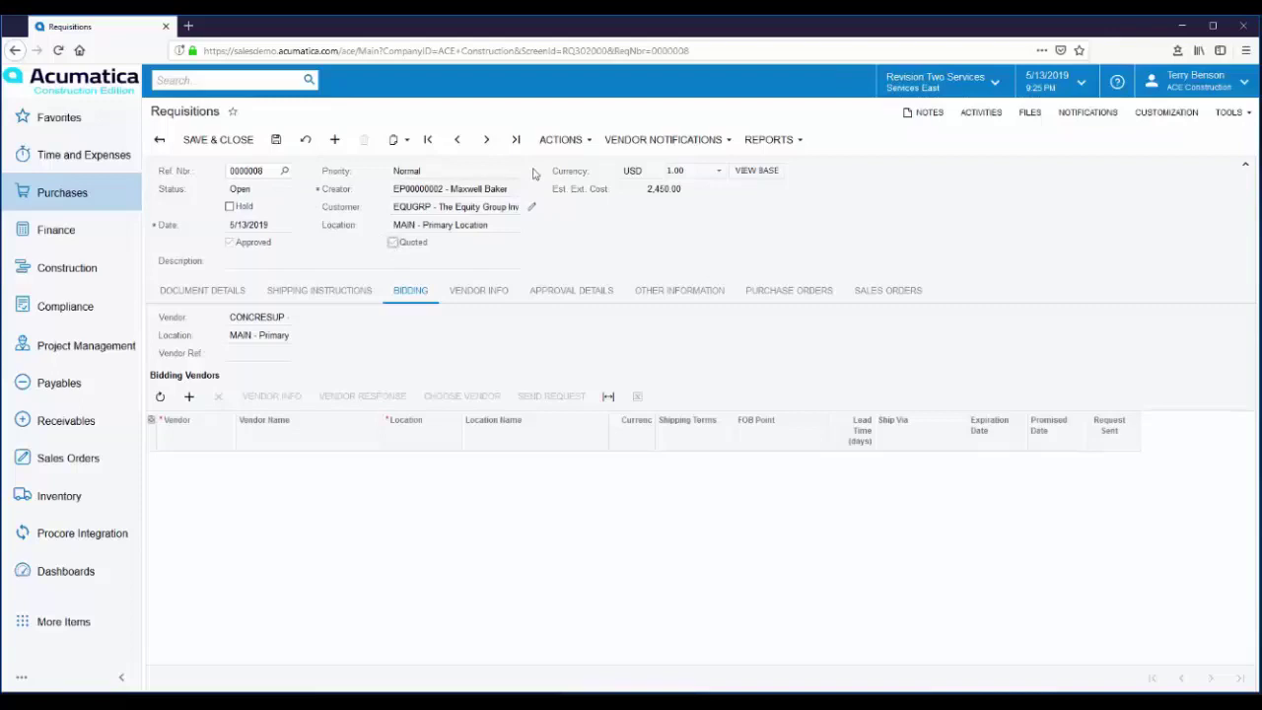
Step: Create the orders from the quoted requisition
{"action": "left_click", "coordinate": [576, 148]}
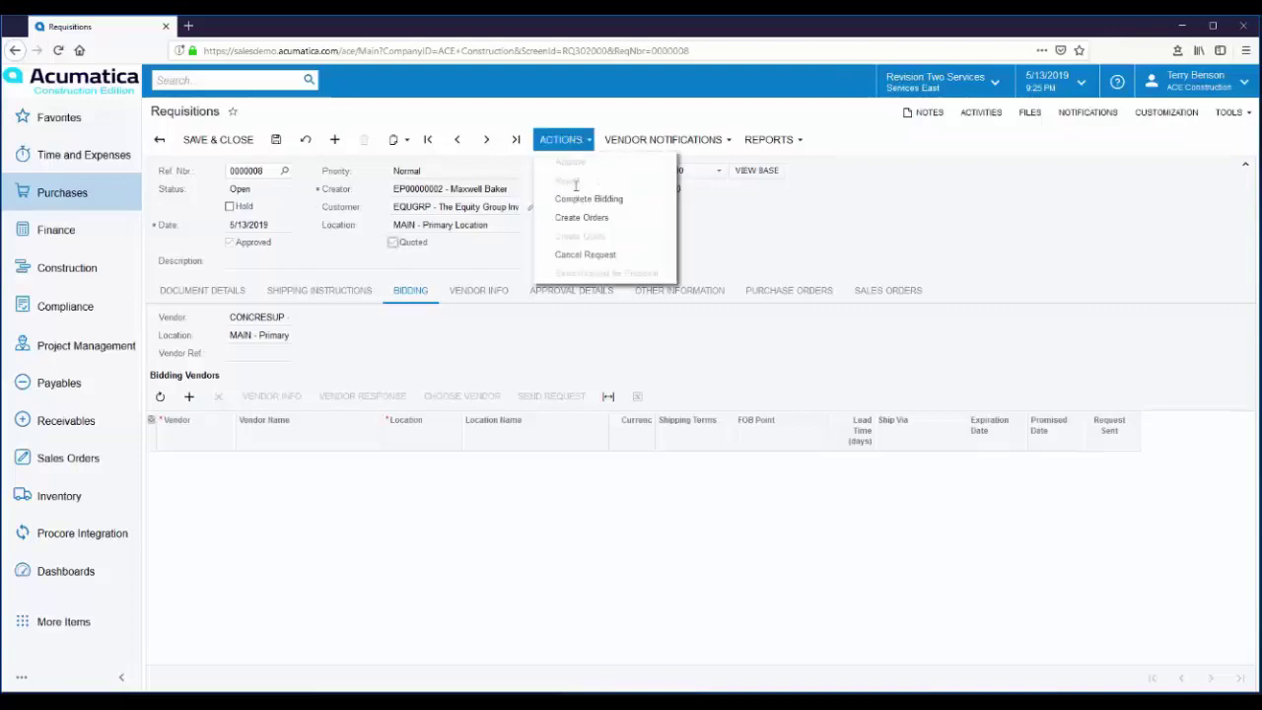
{"action": "left_click", "coordinate": [591, 219]}
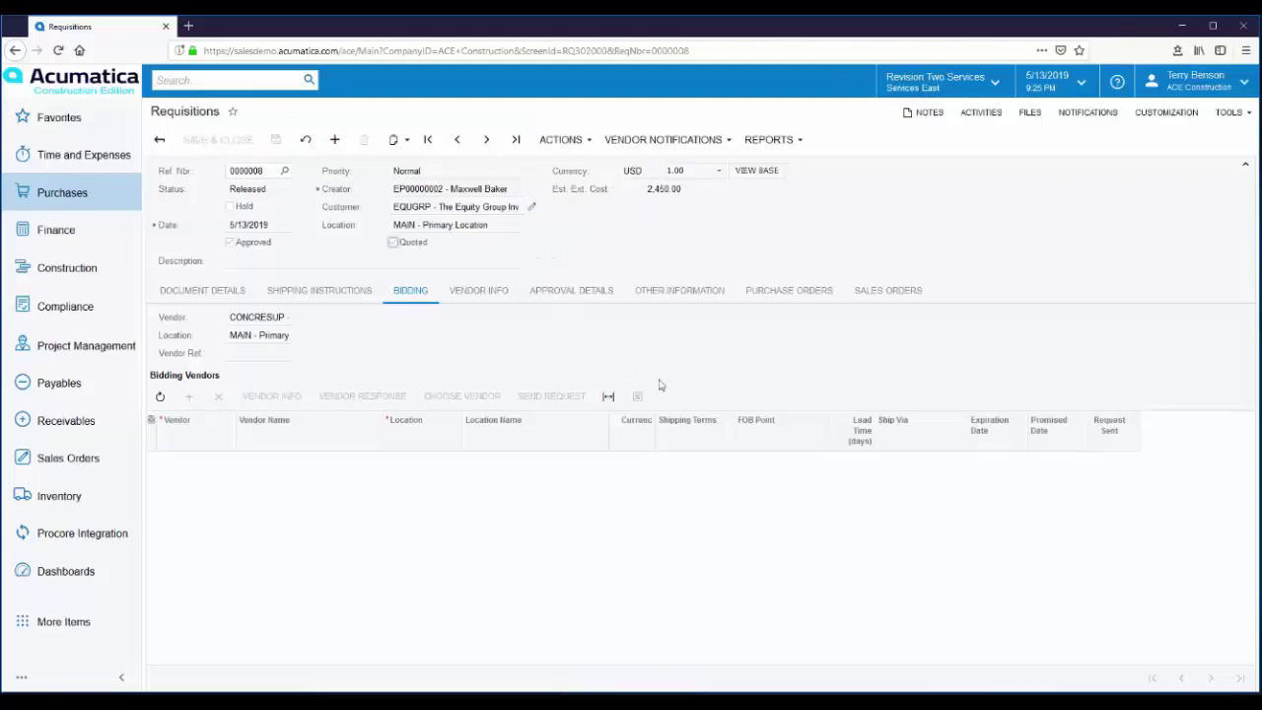
Step: Open the purchase order generated from the requisition and assign its edge forms line to project 1002HOTEL
{"action": "left_click", "coordinate": [783, 293]}
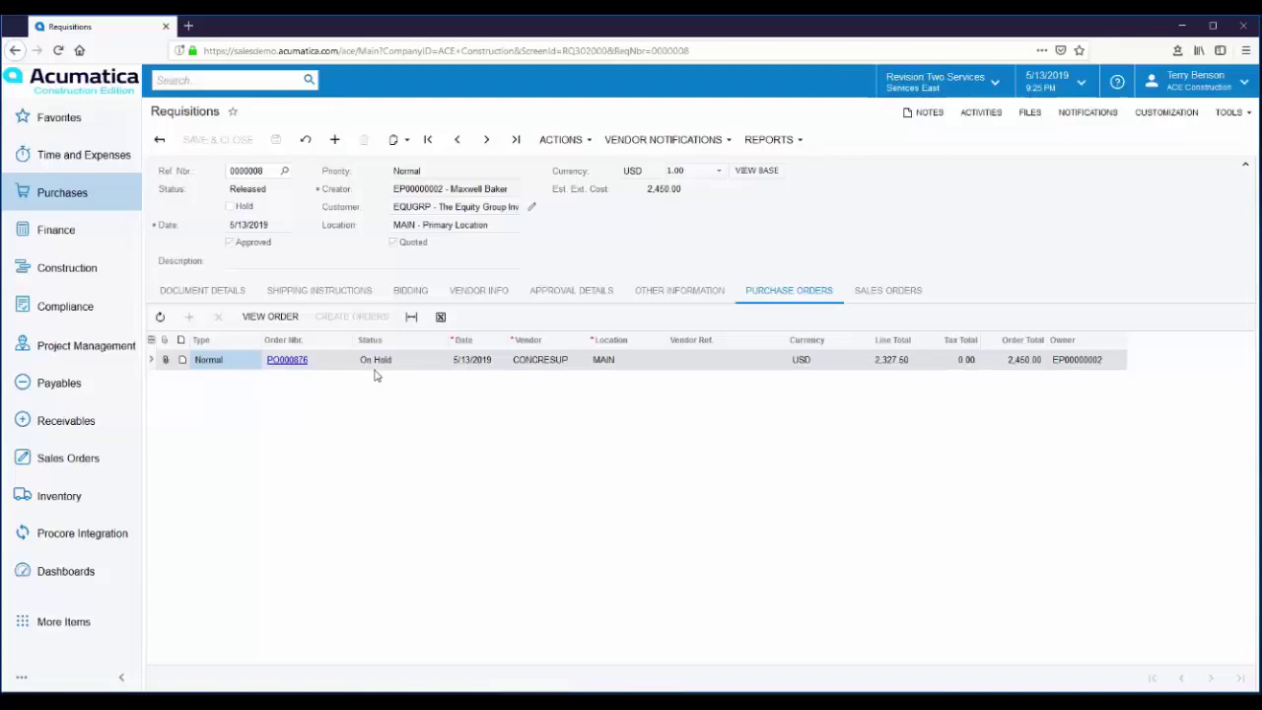
{"action": "left_click", "coordinate": [285, 364]}
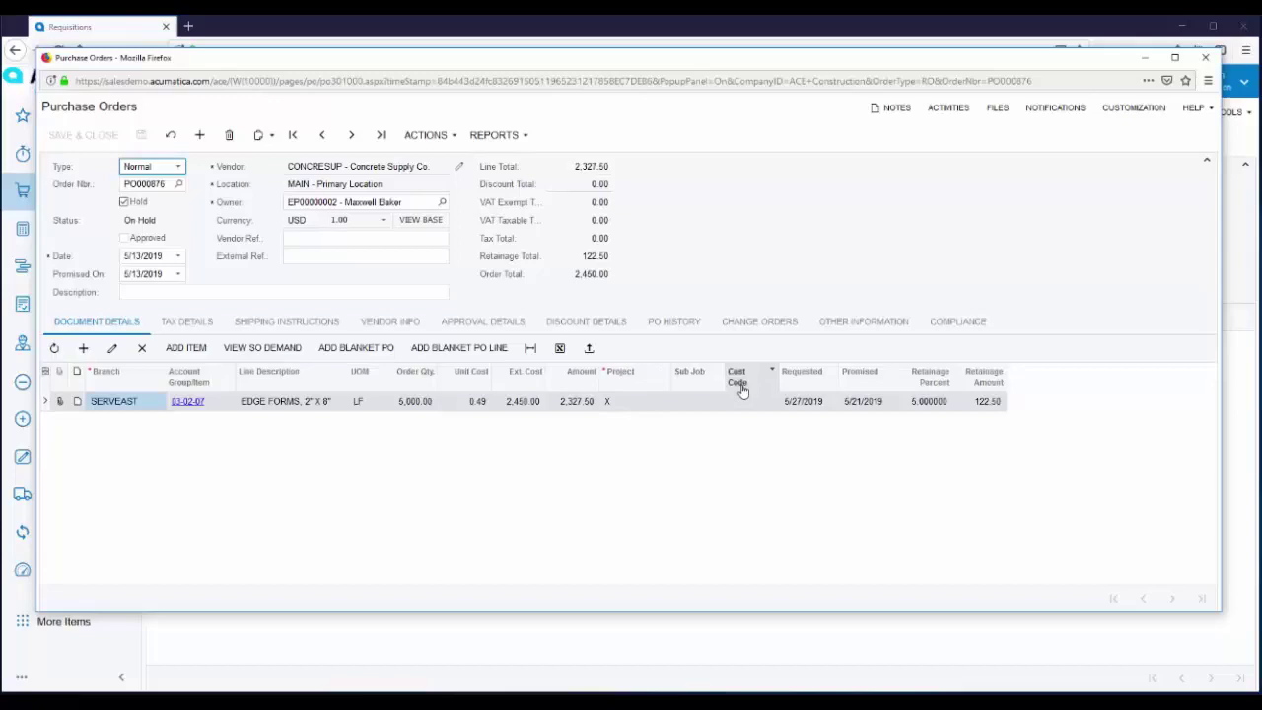
{"action": "left_click", "coordinate": [647, 408]}
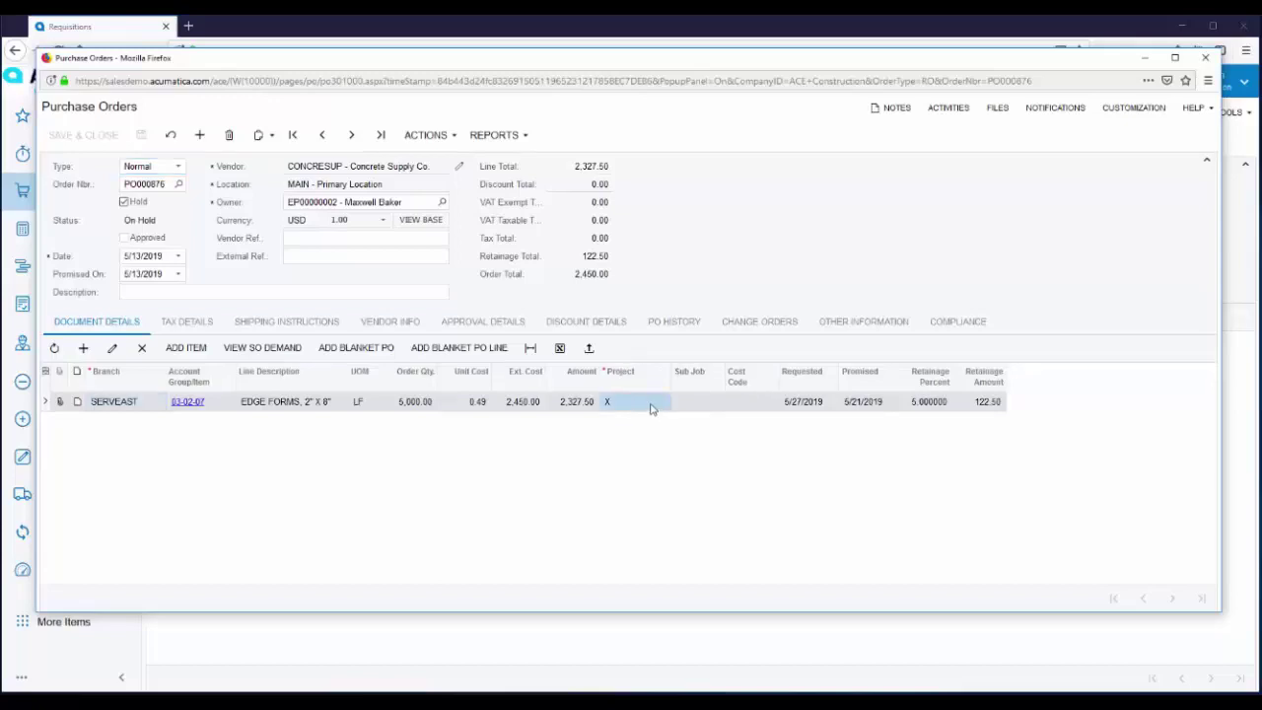
{"action": "left_click", "coordinate": [651, 406]}
{"action": "type", "text": "ho"}
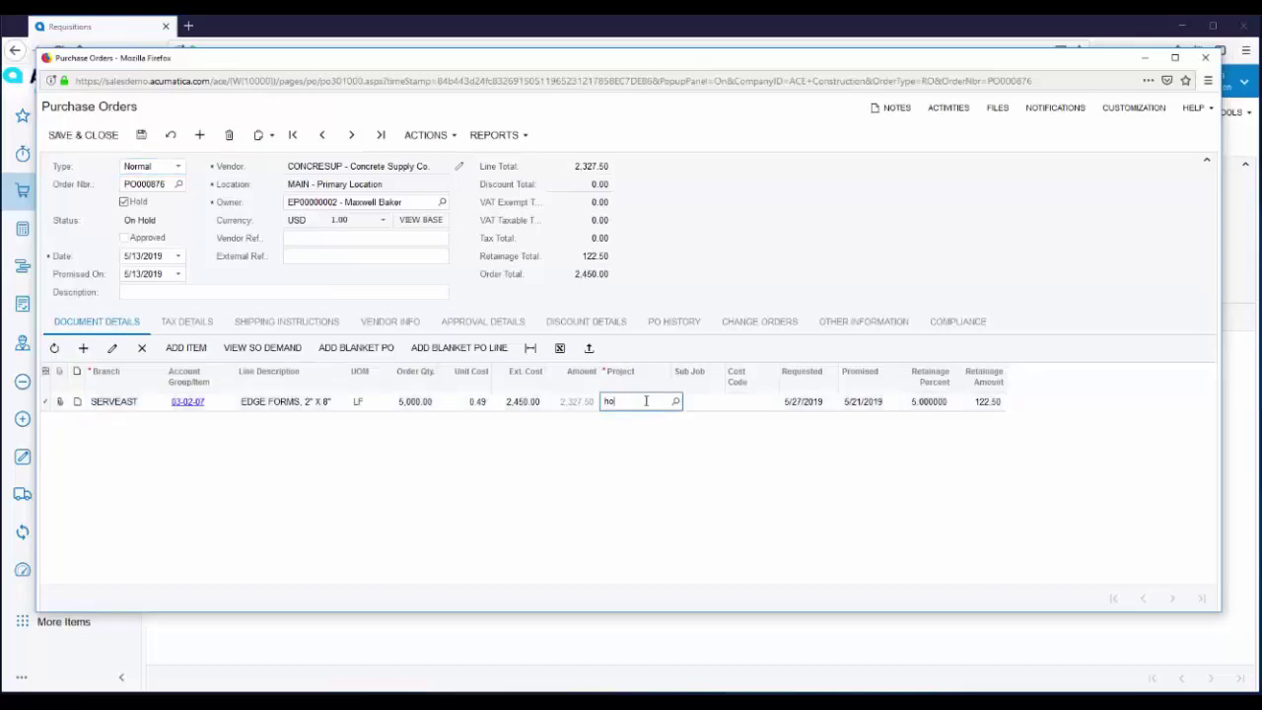
{"action": "type", "text": "t"}
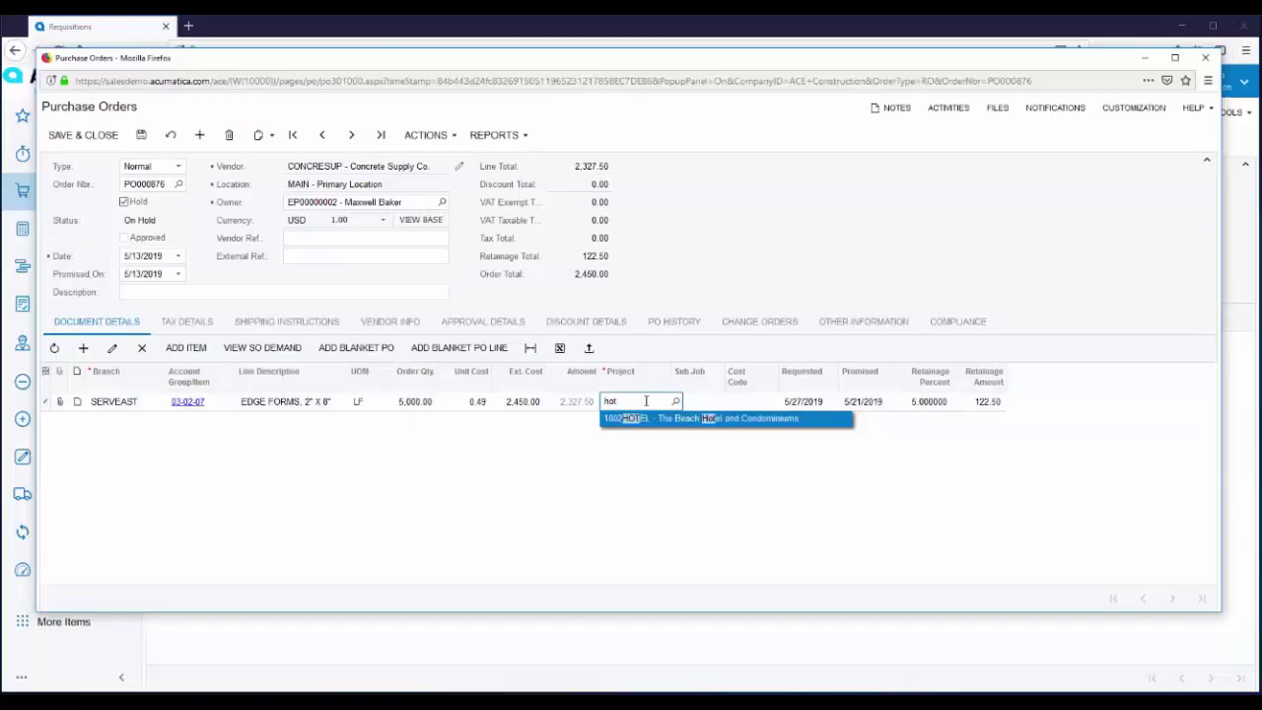
{"action": "left_click", "coordinate": [644, 421]}
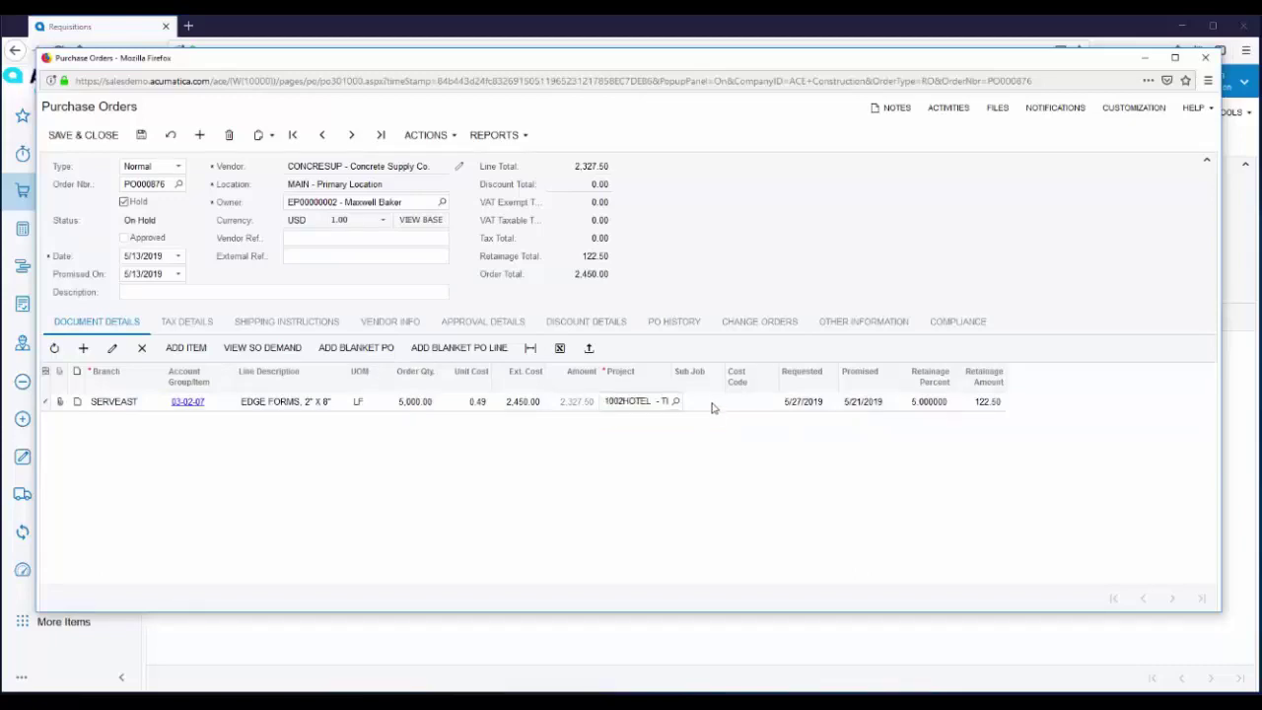
Step: Set the edge forms line's sub job to 03 (Concrete) and its cost code to 03-100
{"action": "left_click", "coordinate": [716, 406]}
{"action": "left_click", "coordinate": [730, 403]}
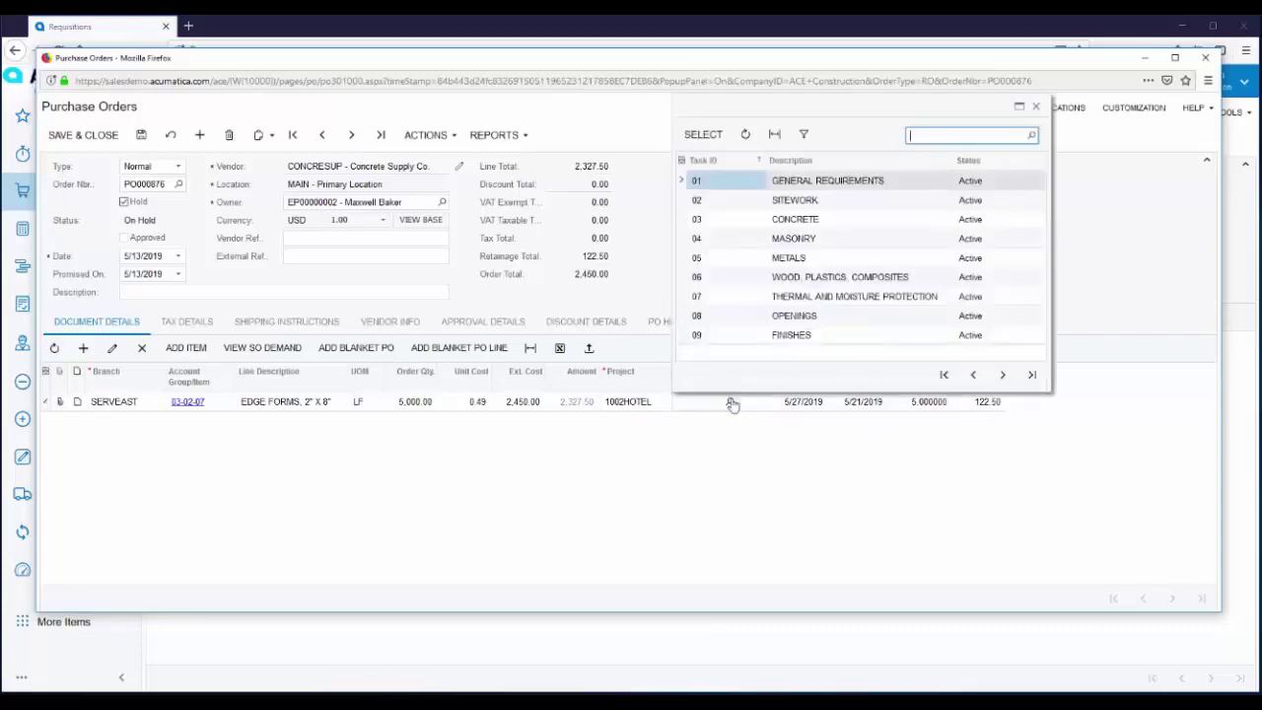
{"action": "double_click", "coordinate": [716, 224]}
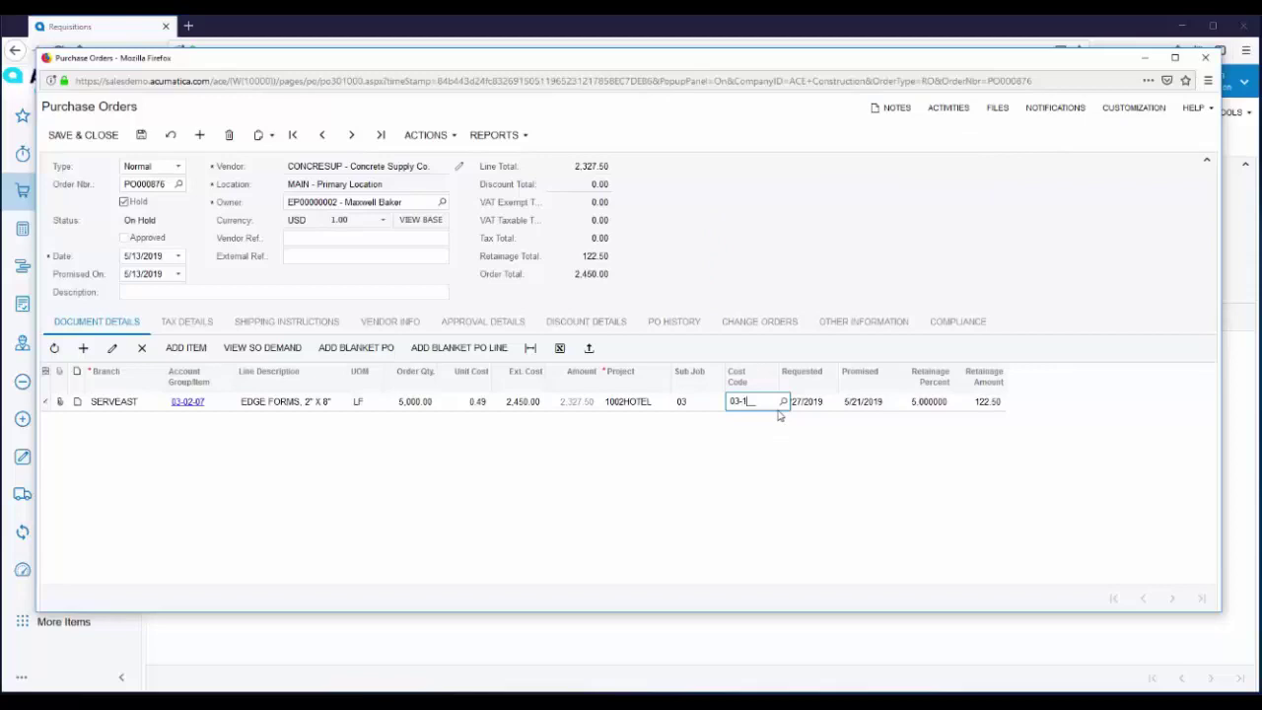
{"action": "type", "text": "00"}
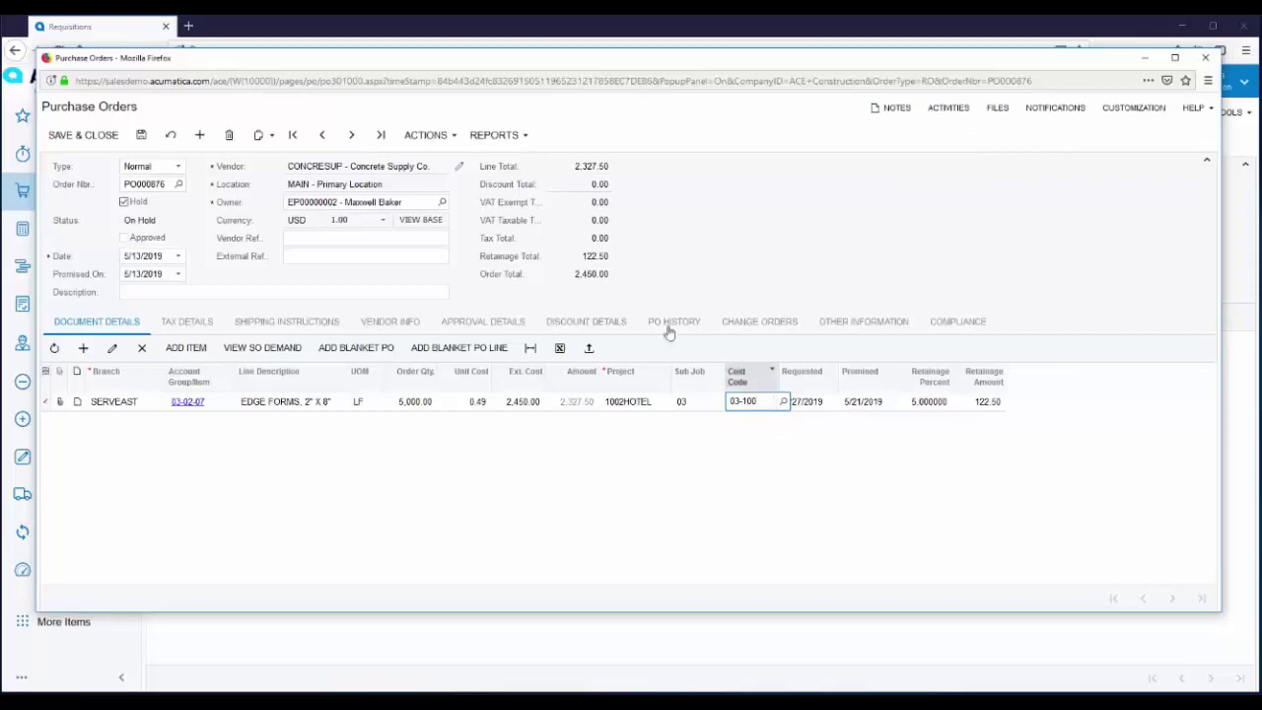
Step: Take the purchase order off hold and approve it
{"action": "left_click", "coordinate": [123, 202]}
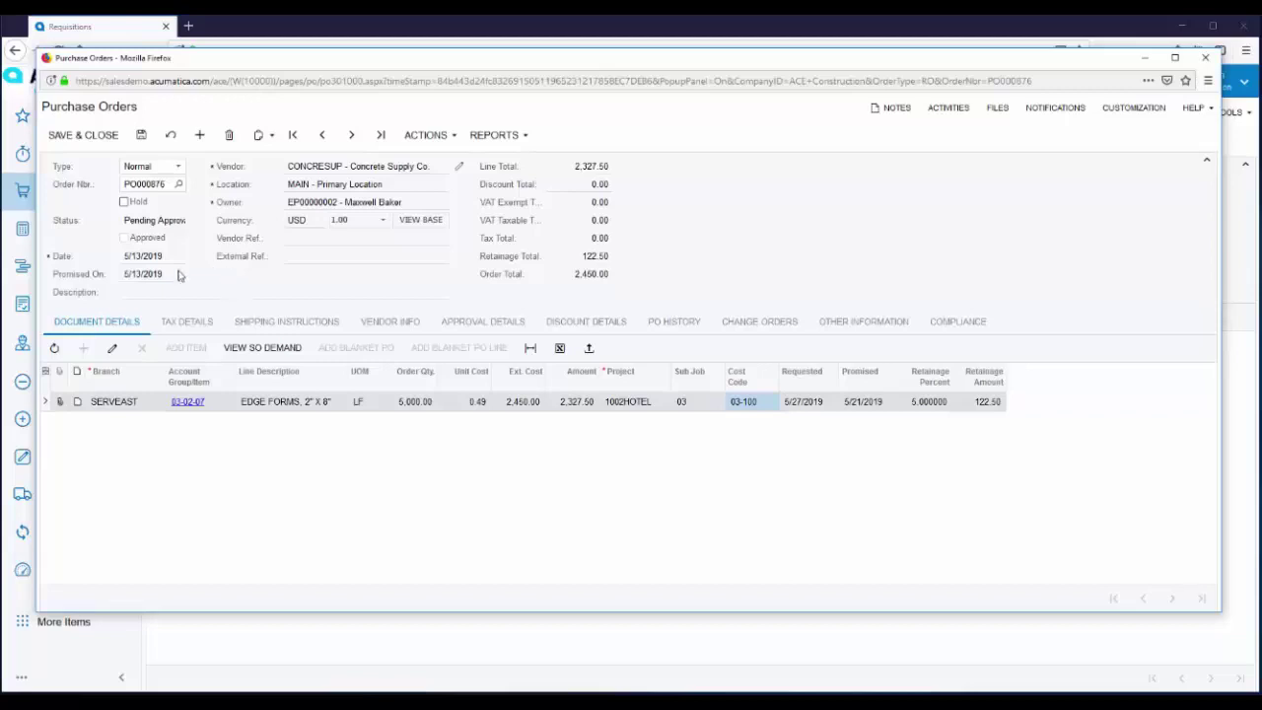
{"action": "left_click", "coordinate": [452, 139]}
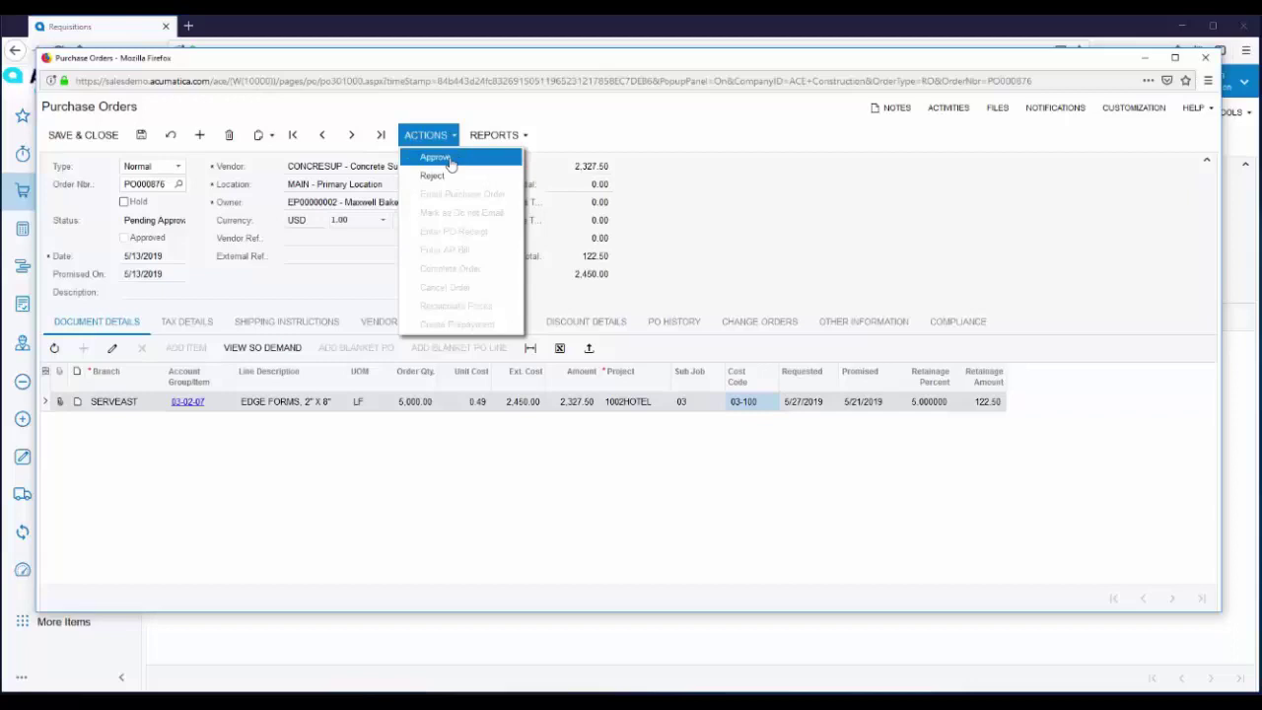
{"action": "left_click", "coordinate": [449, 160]}
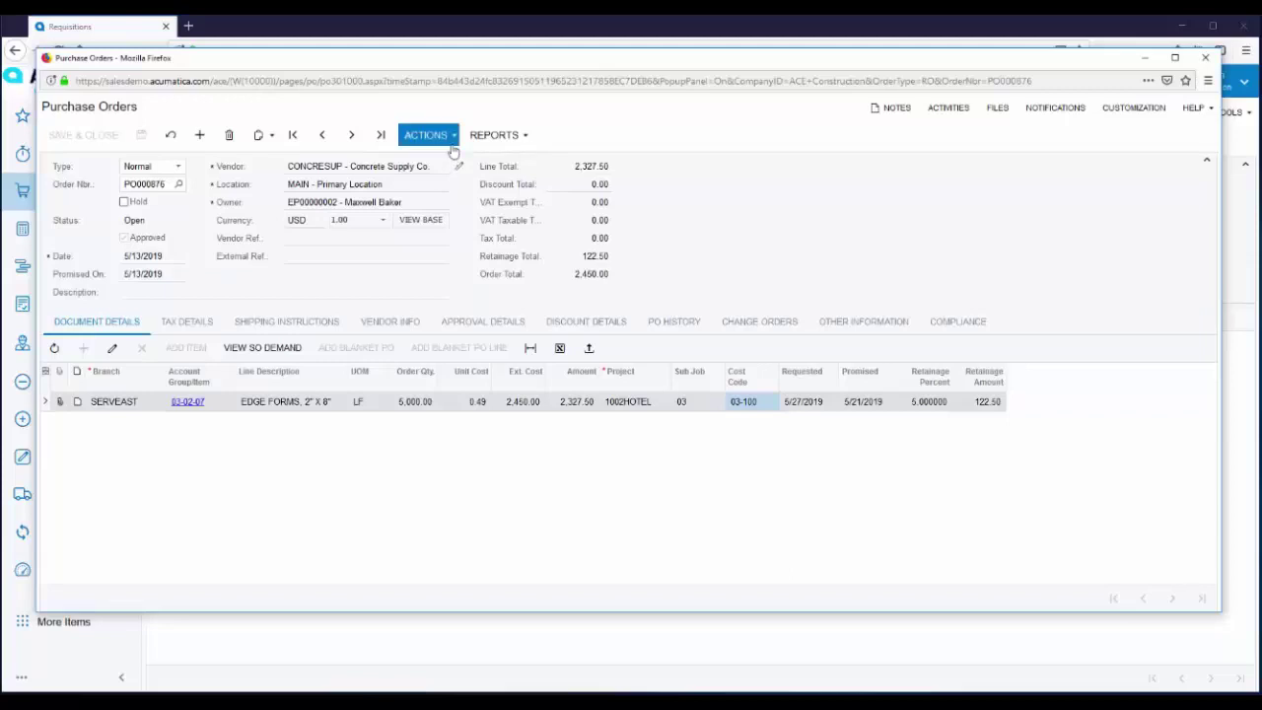
Step: Email the purchase order and add the note "Rec'd 5000 on 5/13/19" to its edge forms line
{"action": "left_click", "coordinate": [448, 138]}
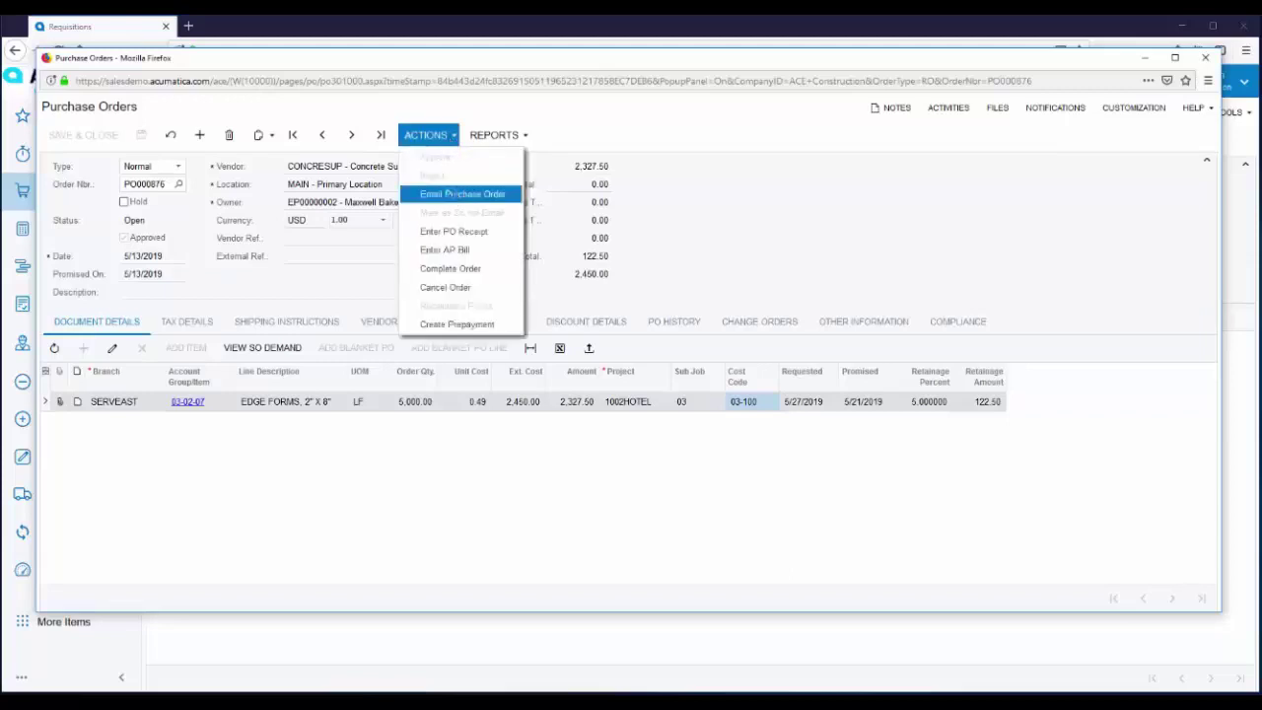
{"action": "left_click", "coordinate": [453, 197]}
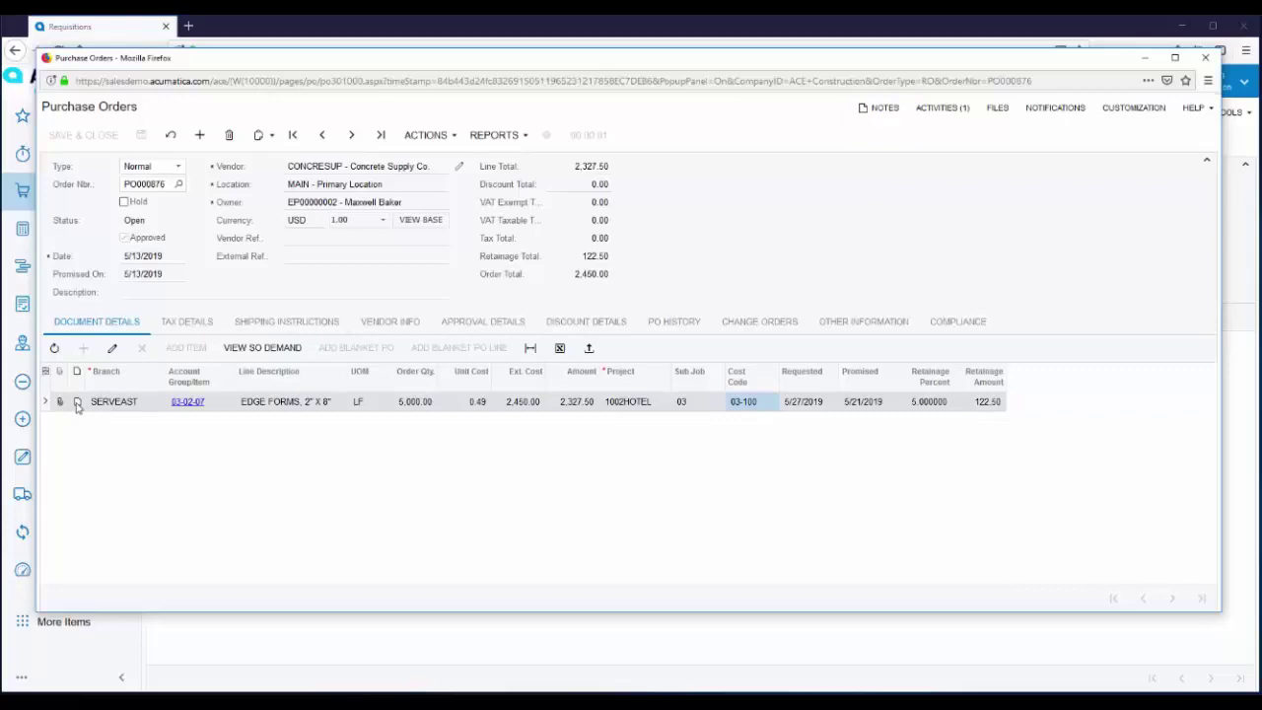
{"action": "left_click", "coordinate": [77, 402]}
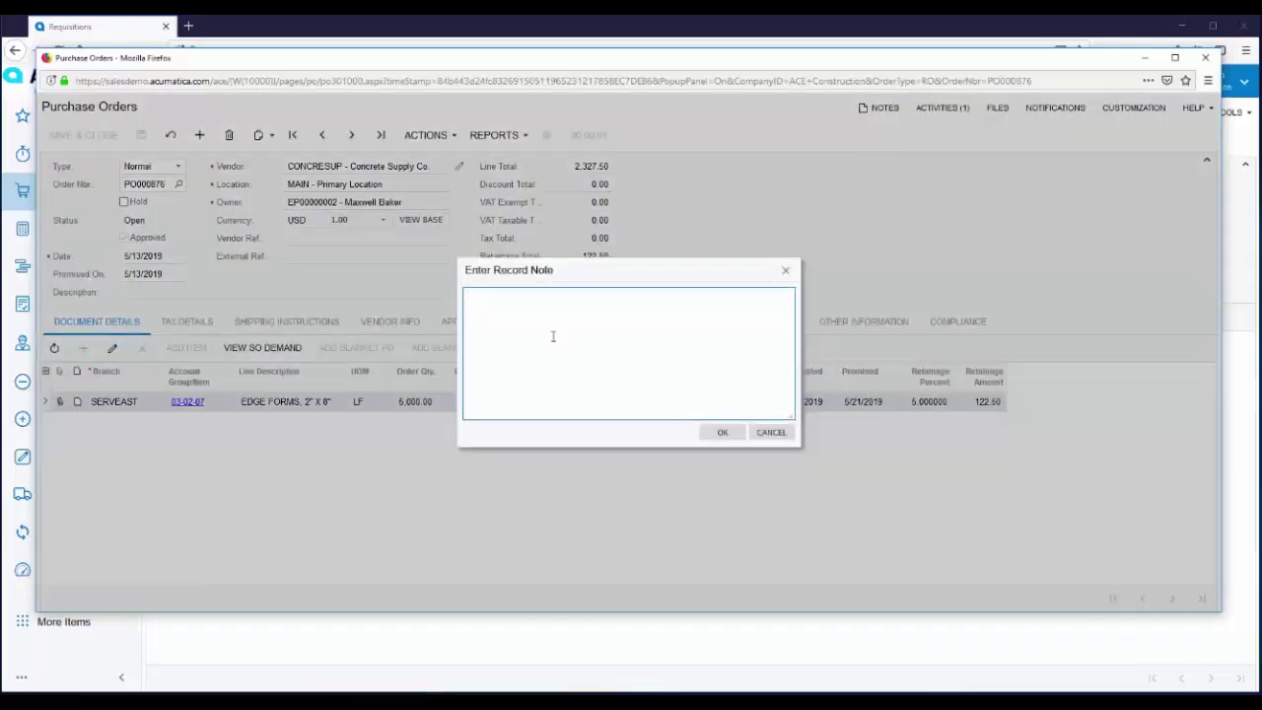
{"action": "type", "text": "Rec'd 5000 on 5/13/19"}
{"action": "left_click", "coordinate": [722, 431]}
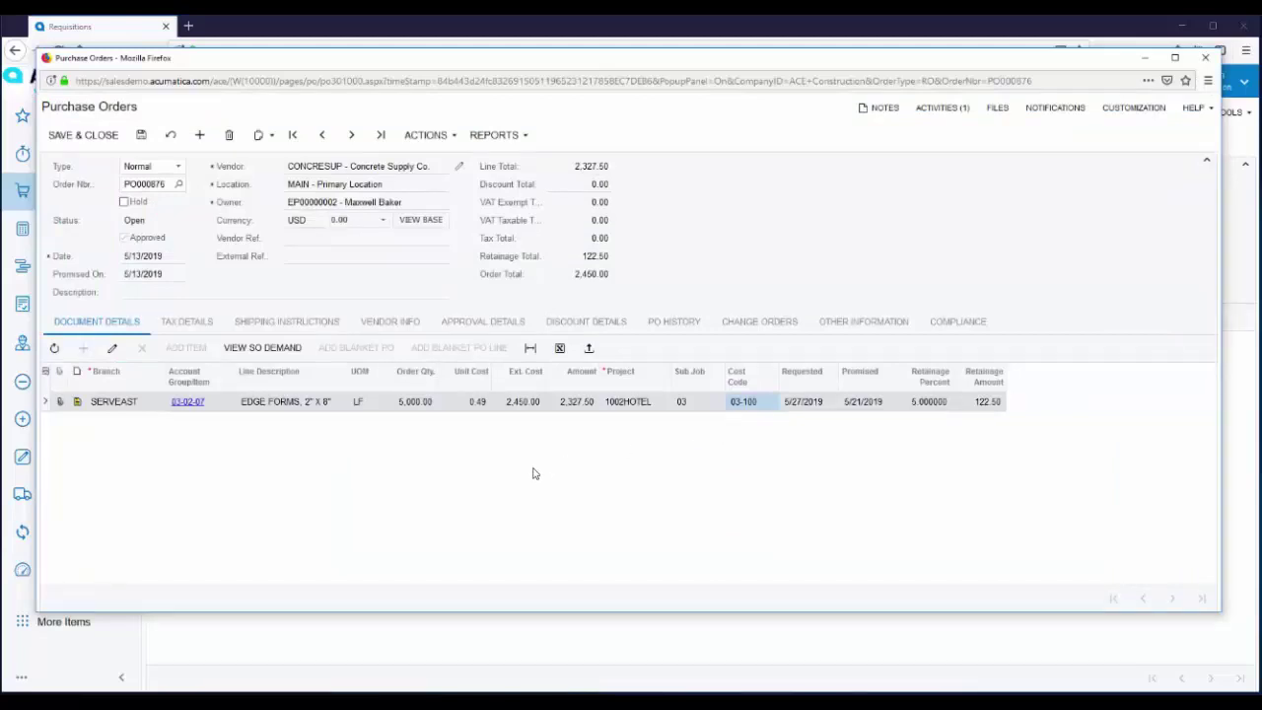
Step: Enter an AP bill from the purchase order and set its vendor reference to 65824
{"action": "left_click", "coordinate": [451, 139]}
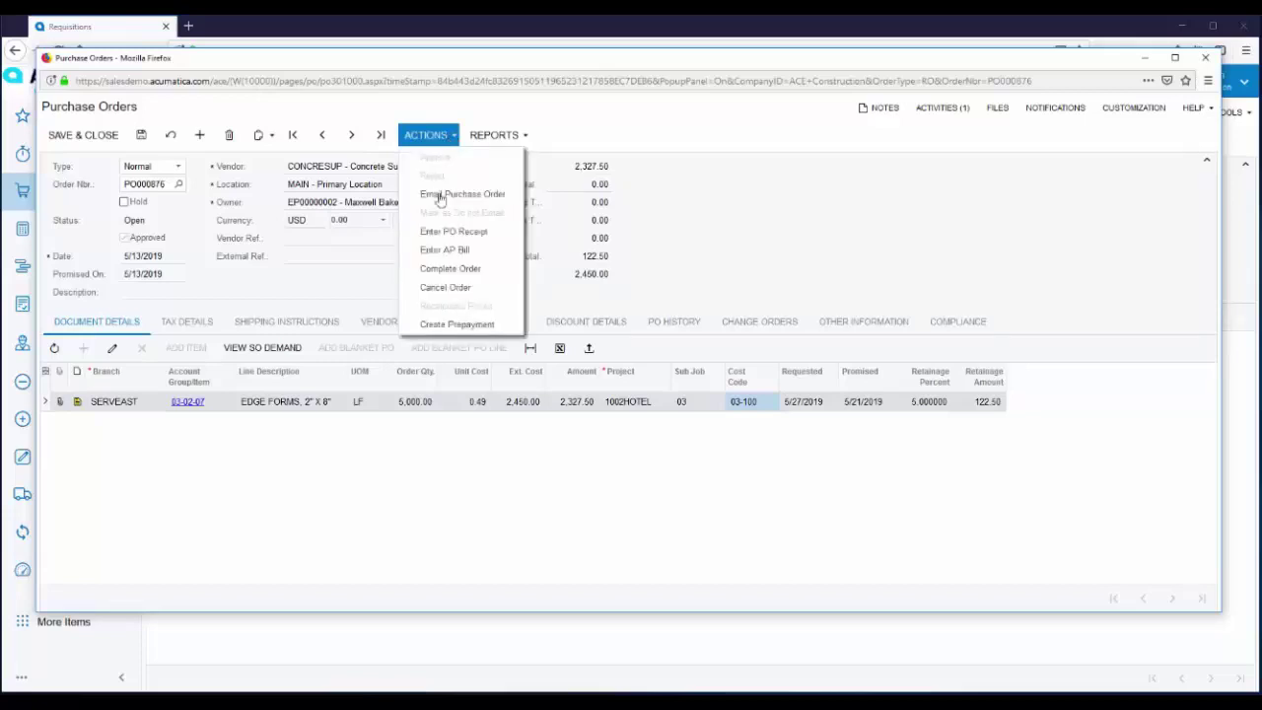
{"action": "left_click", "coordinate": [466, 252]}
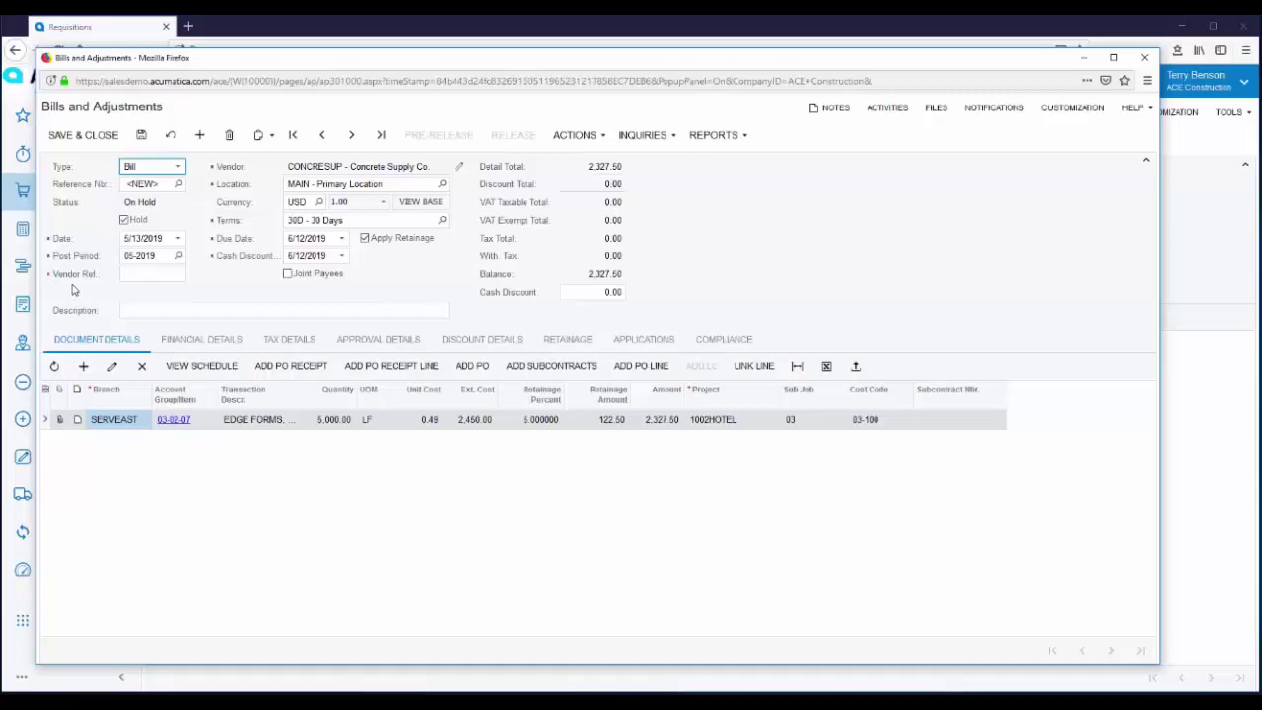
{"action": "left_click", "coordinate": [140, 276]}
{"action": "type", "text": "65824"}
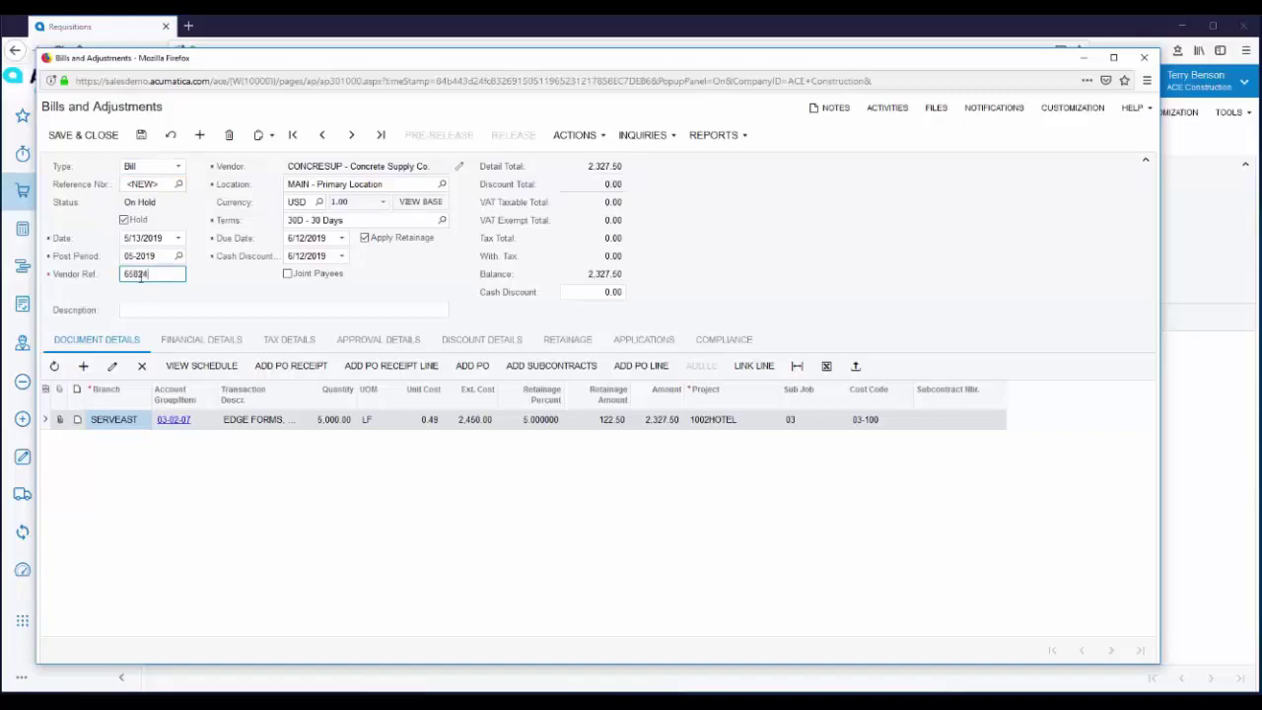
Step: Take the bill off hold so it can be approved, and approve and release it
{"action": "left_click", "coordinate": [124, 222]}
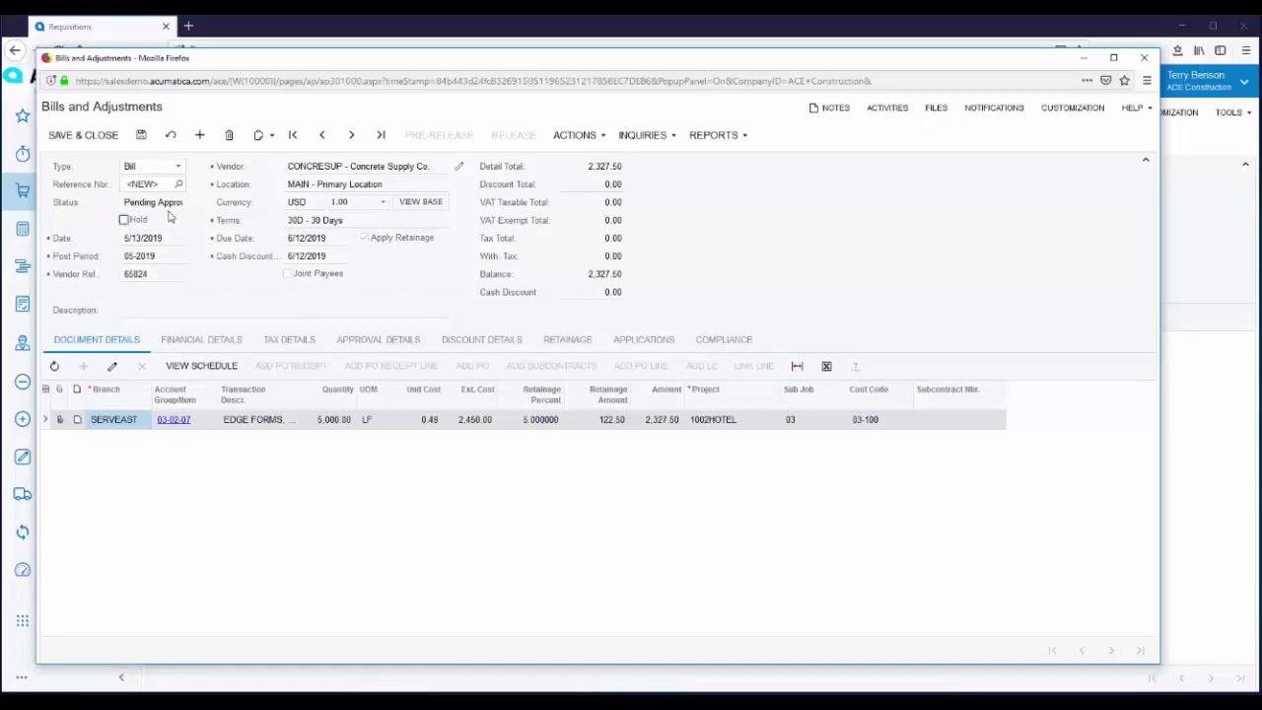
{"action": "left_click", "coordinate": [600, 141]}
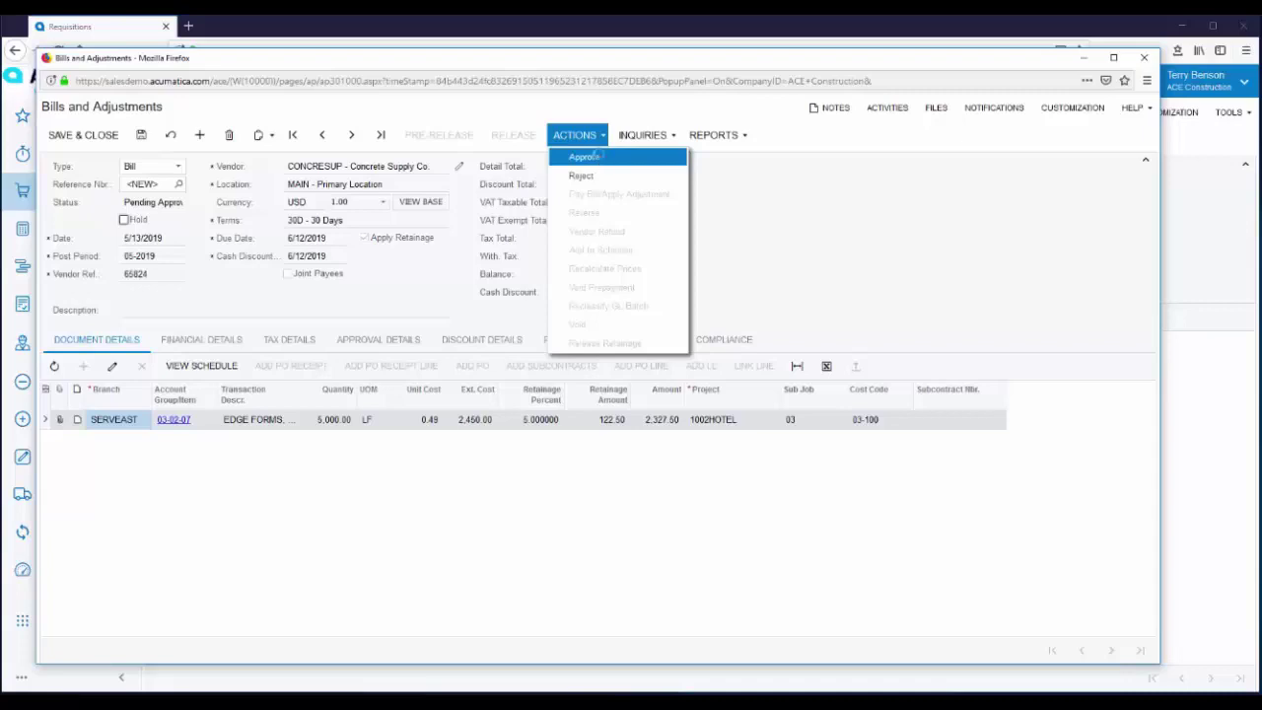
{"action": "left_click", "coordinate": [599, 156]}
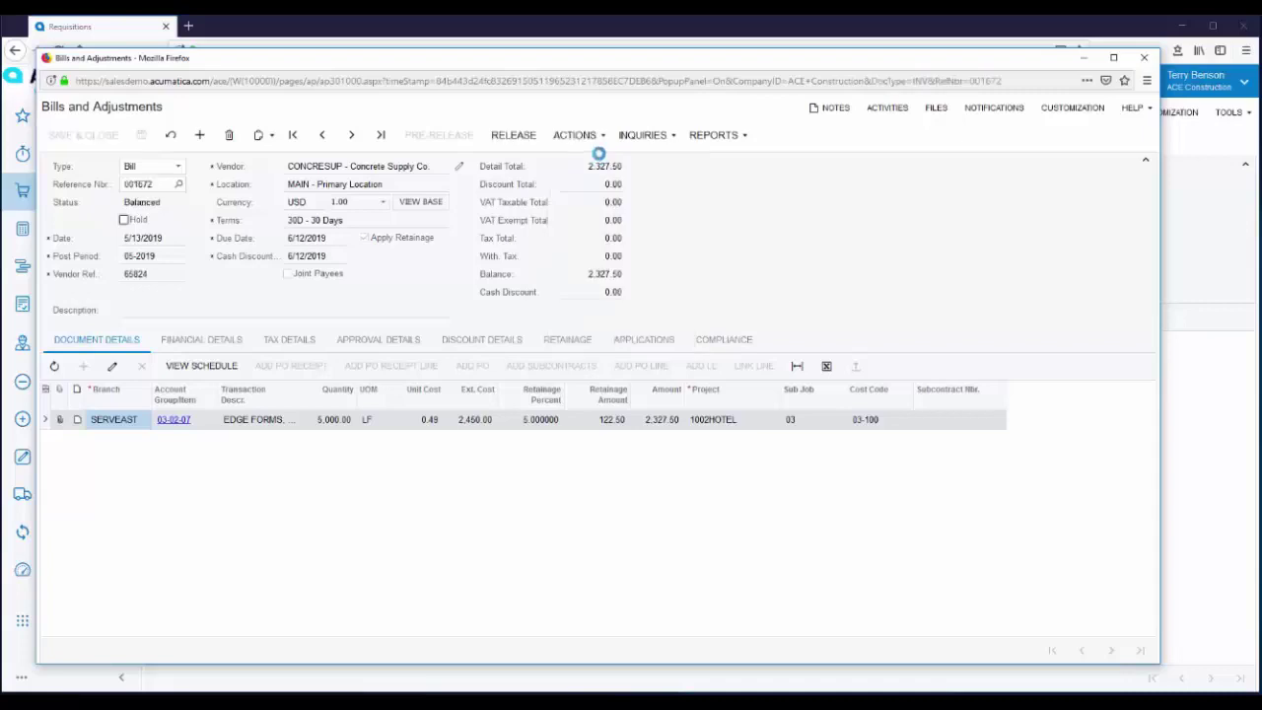
{"action": "left_click", "coordinate": [515, 137]}
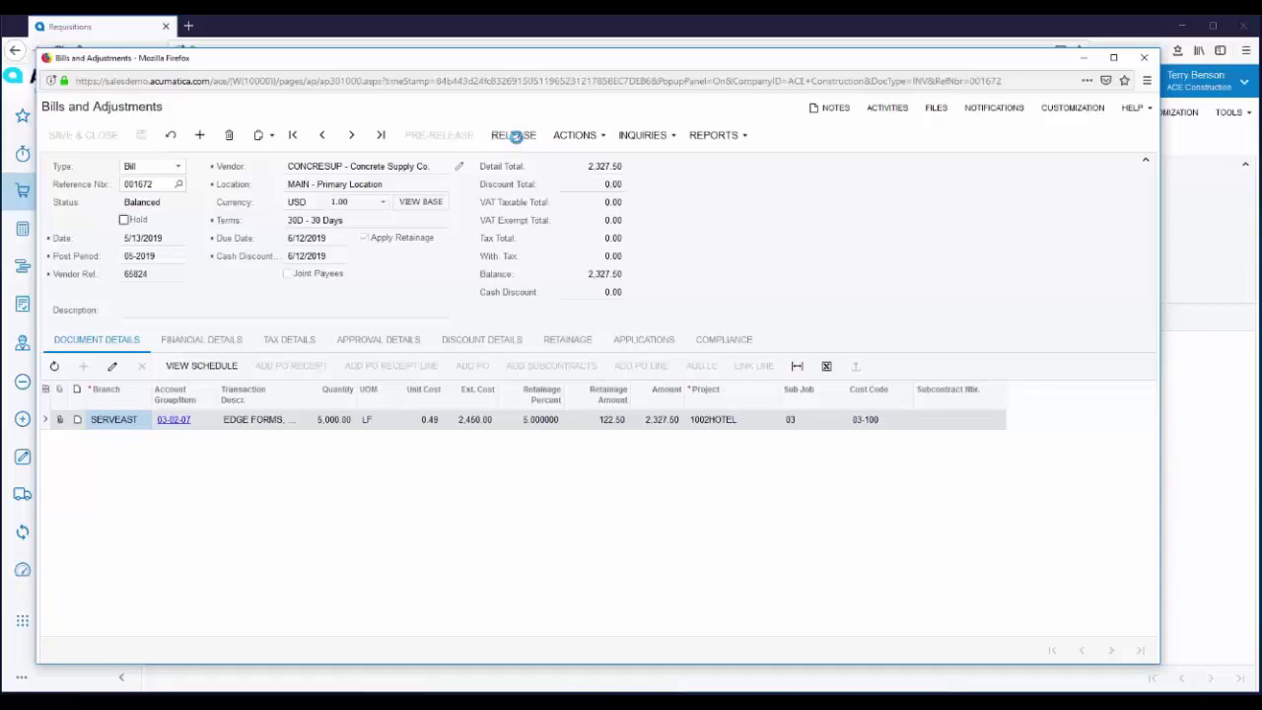